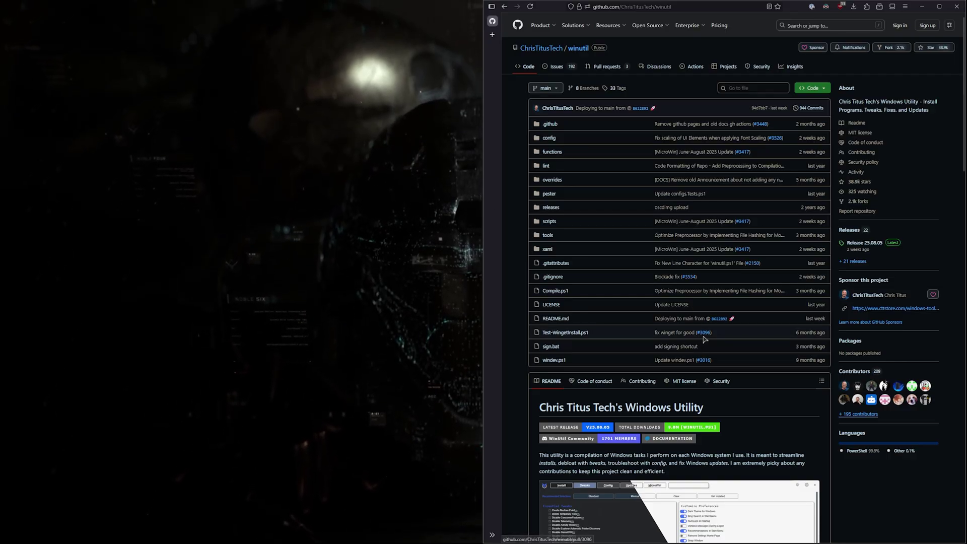
# Scroll the winutil README to the Usage section and highlight the PowerShell (Admin) launch instruction.
pyautogui.scroll(-5, 704, 339)
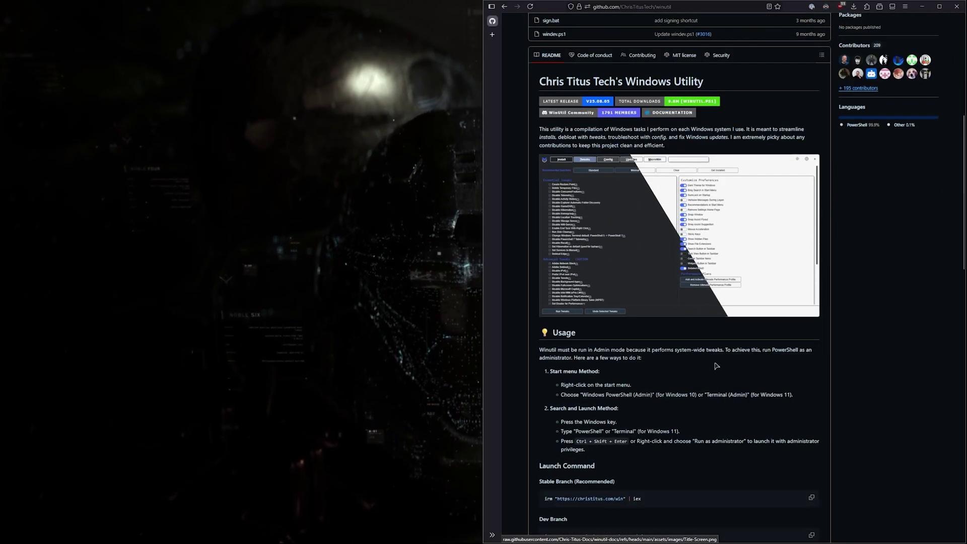
pyautogui.scroll(-3, 696, 378)
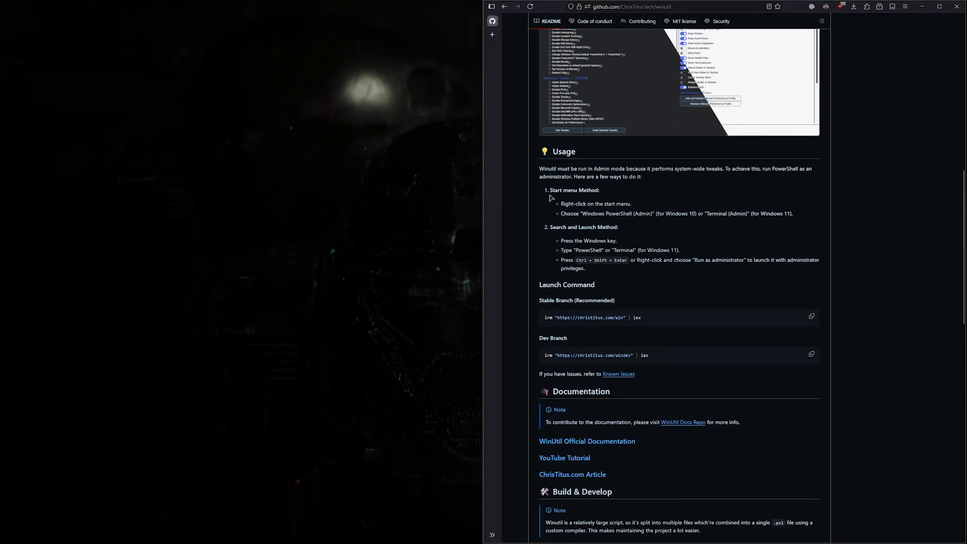
pyautogui.moveTo(562, 222); pyautogui.dragTo(650, 214)
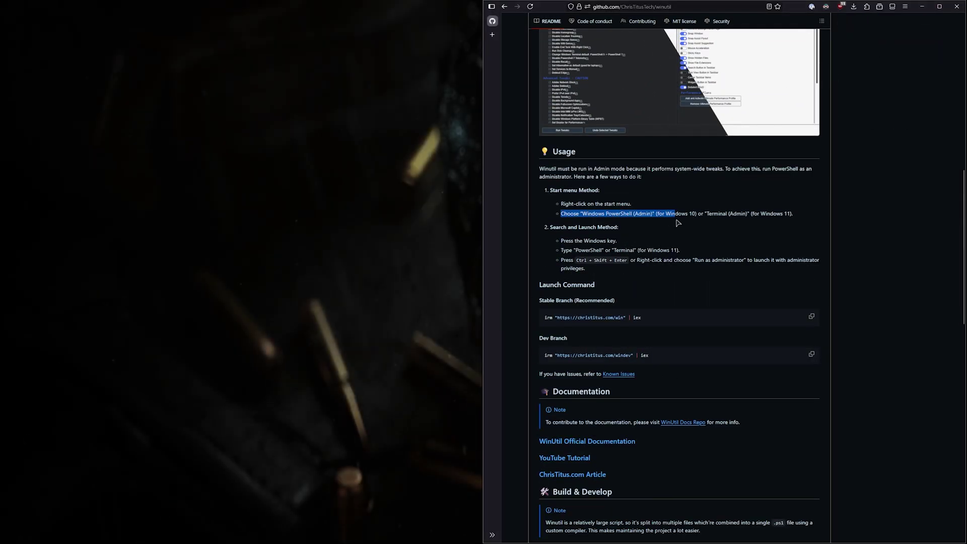
pyautogui.click(712, 235)
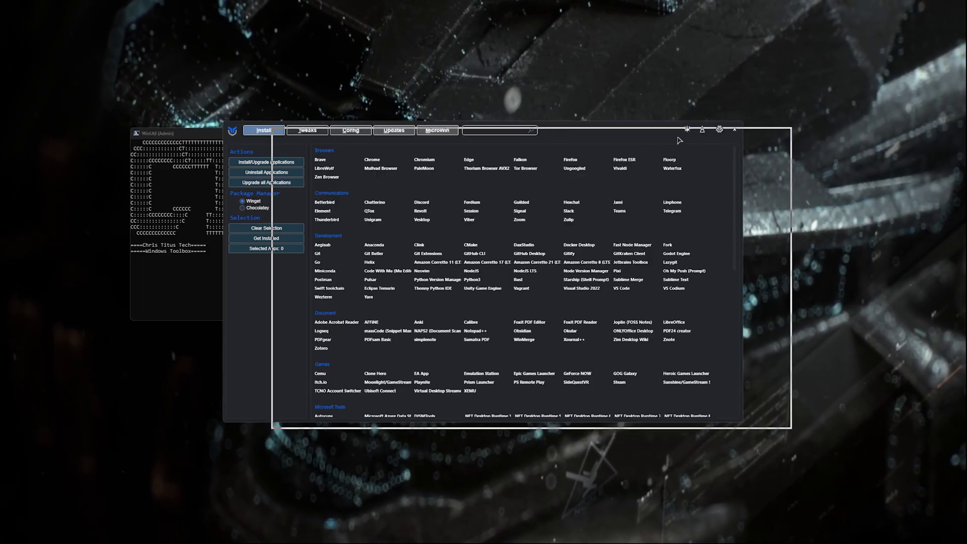
# Move the WinUtil window into place on the desktop and bring the admin console forward.
pyautogui.moveTo(637, 126); pyautogui.dragTo(680, 135)
pyautogui.click(211, 146)
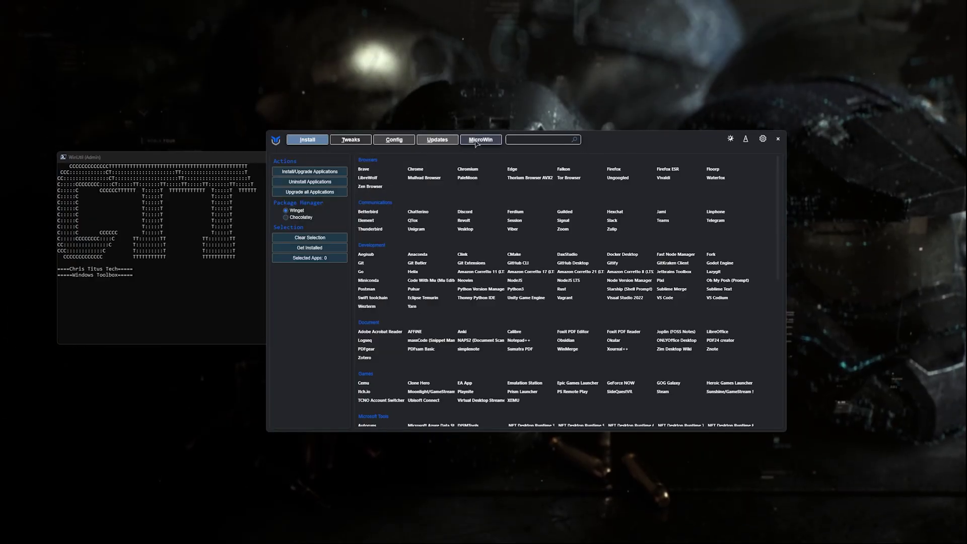
# In MicroWin, choose 'Get newest ISO automatically' with Windows version 24H2 and English.
pyautogui.click(481, 141)
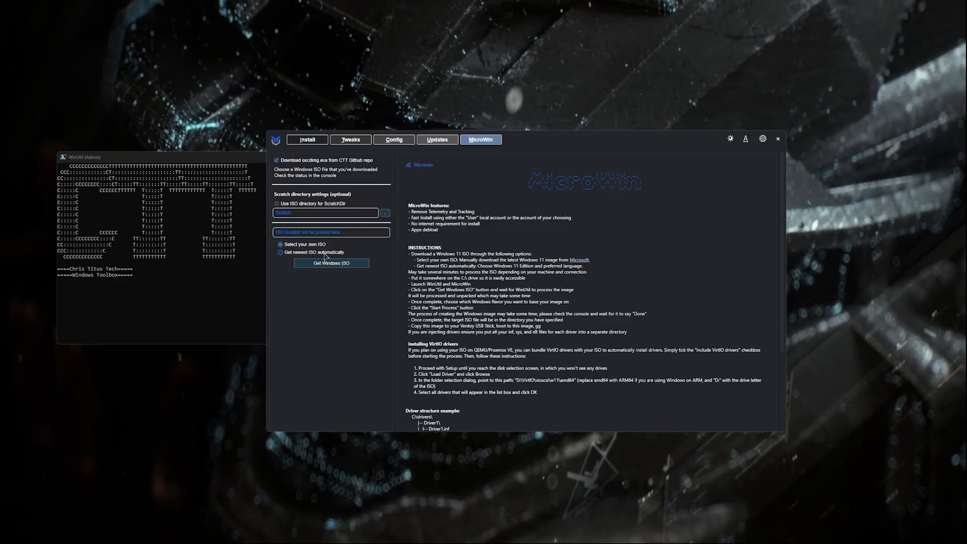
pyautogui.click(325, 253)
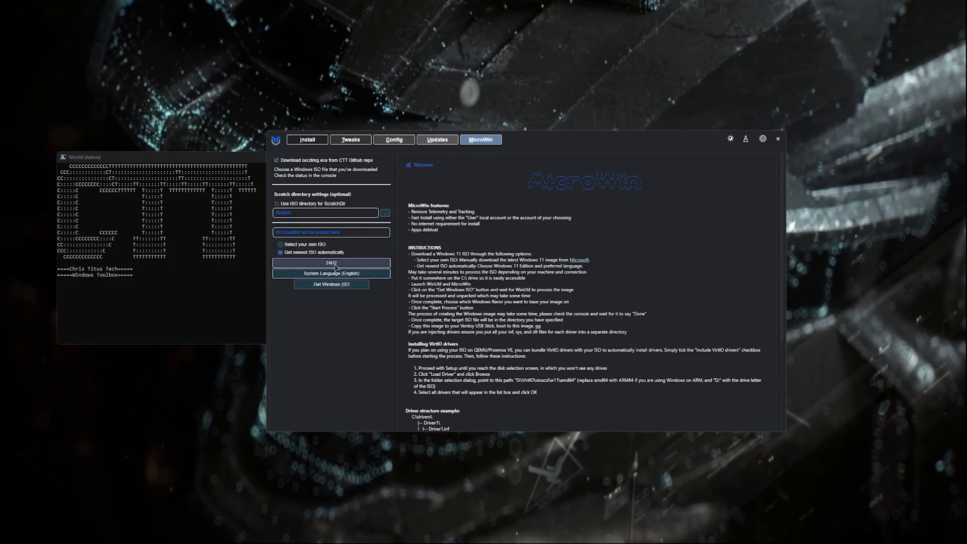
pyautogui.click(319, 263)
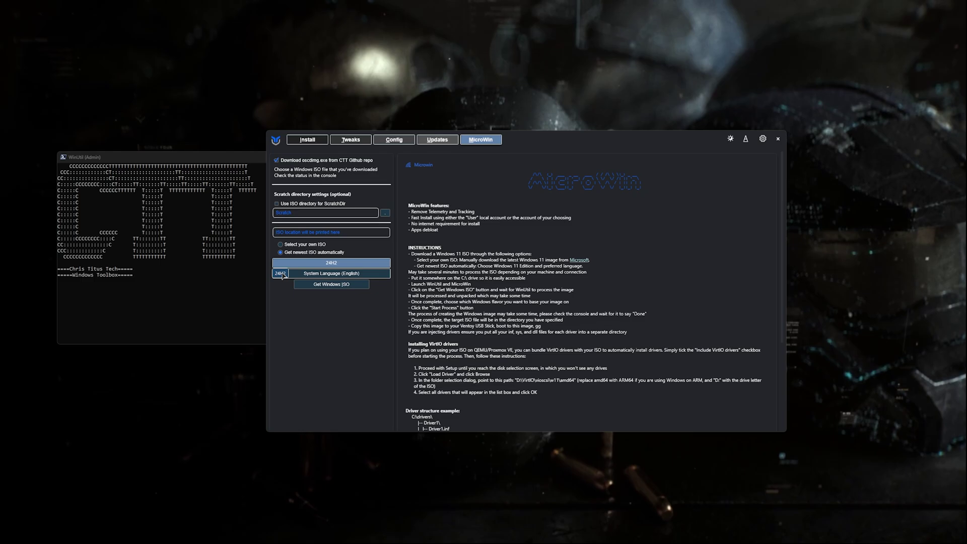
pyautogui.click(281, 273)
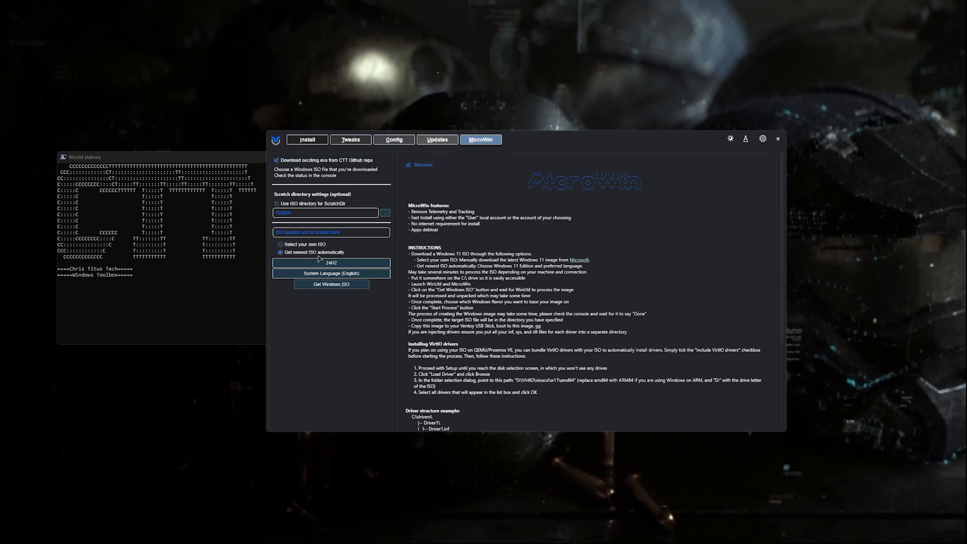
# Download the Windows 11 24H2 ISO into the isos folder on \\TOWER.
pyautogui.click(331, 285)
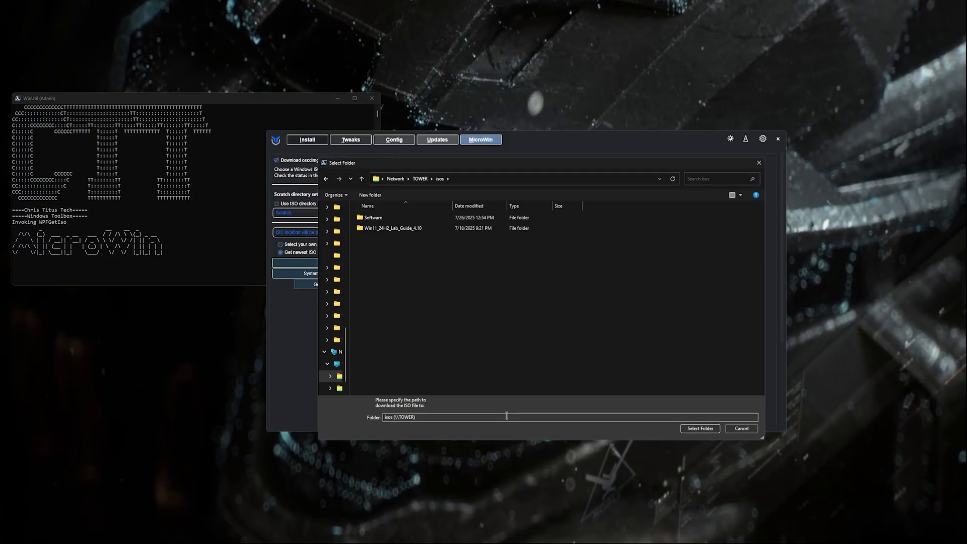
pyautogui.click(699, 429)
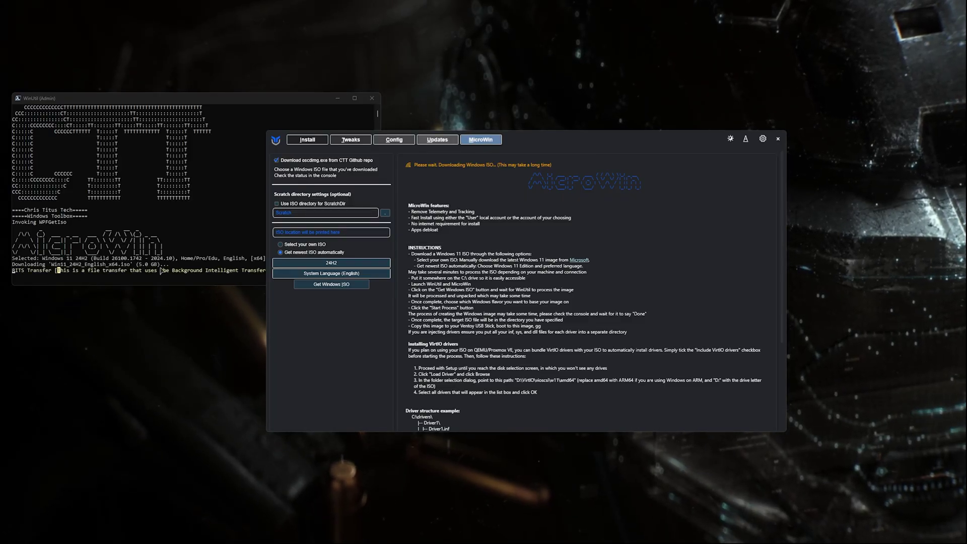
# Snap the WinUtil console window to the left half of the screen.
pyautogui.click(149, 108)
pyautogui.press('super+Left')
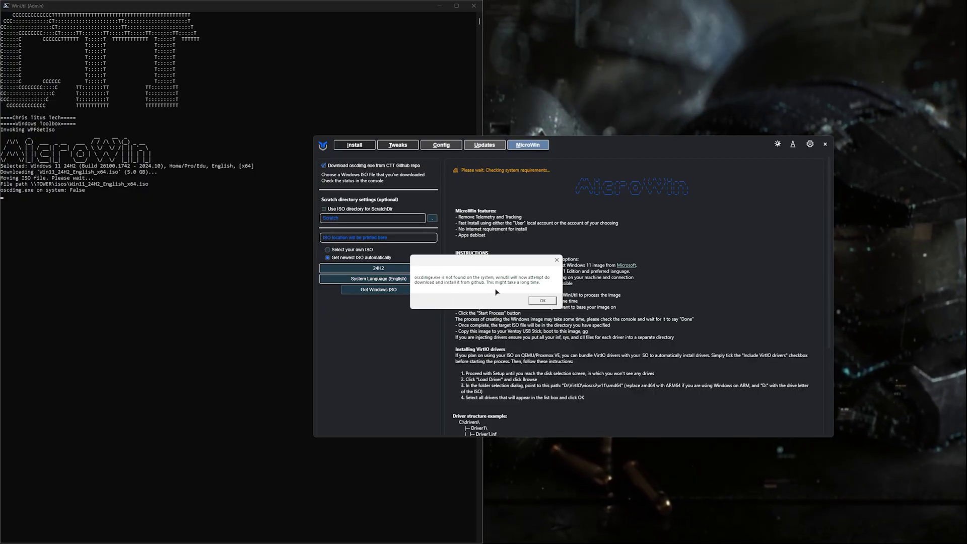
# Acknowledge the oscdimg.exe notice, review the console log, then return to the MicroWin window.
pyautogui.click(543, 301)
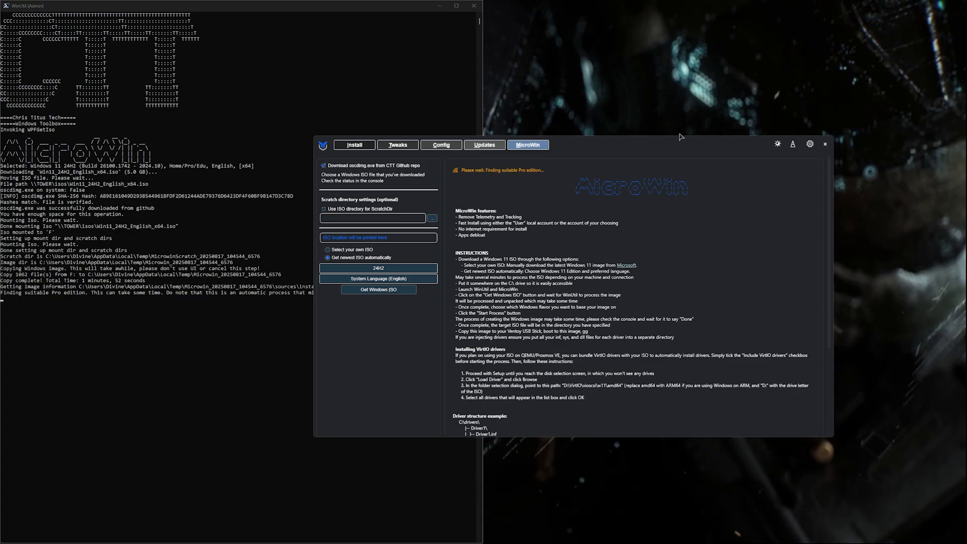
pyautogui.click(51, 302)
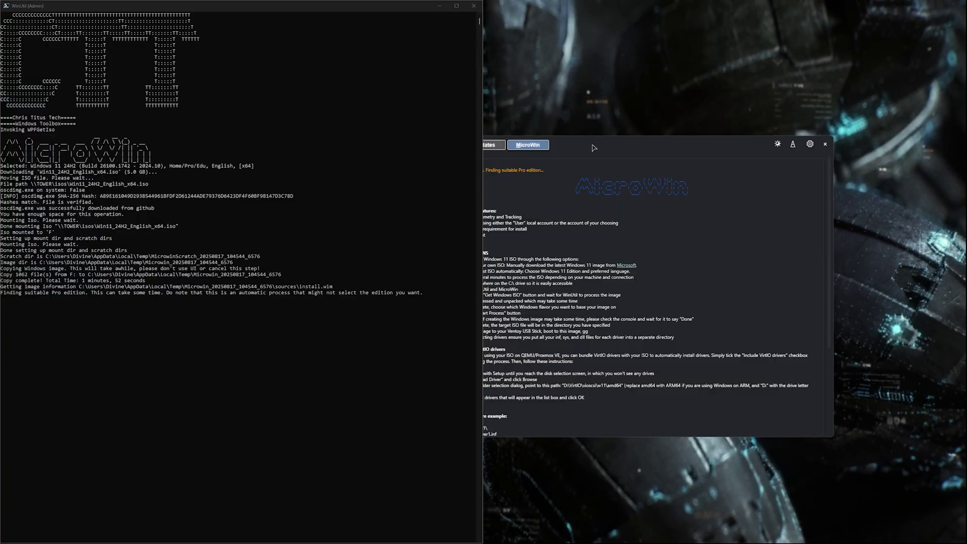
pyautogui.click(487, 171)
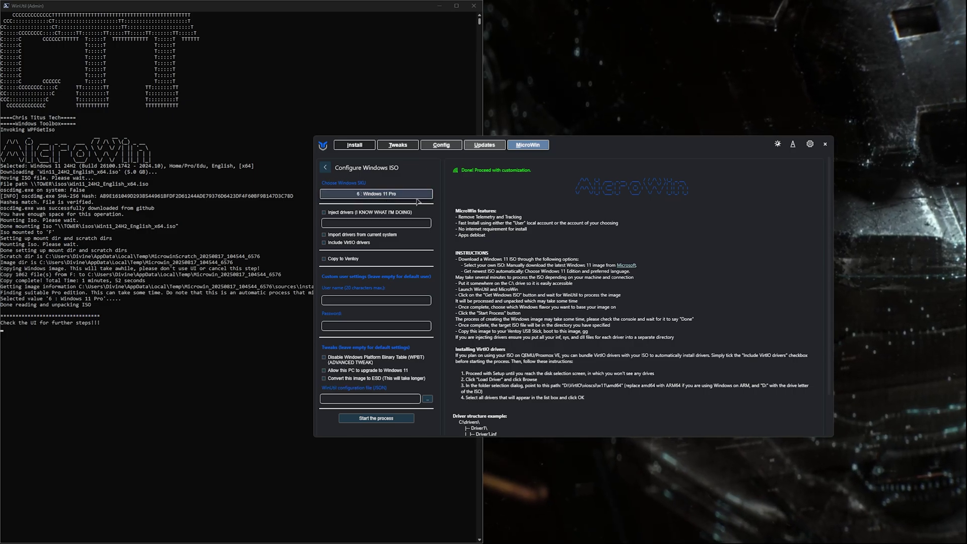
pyautogui.click(412, 195)
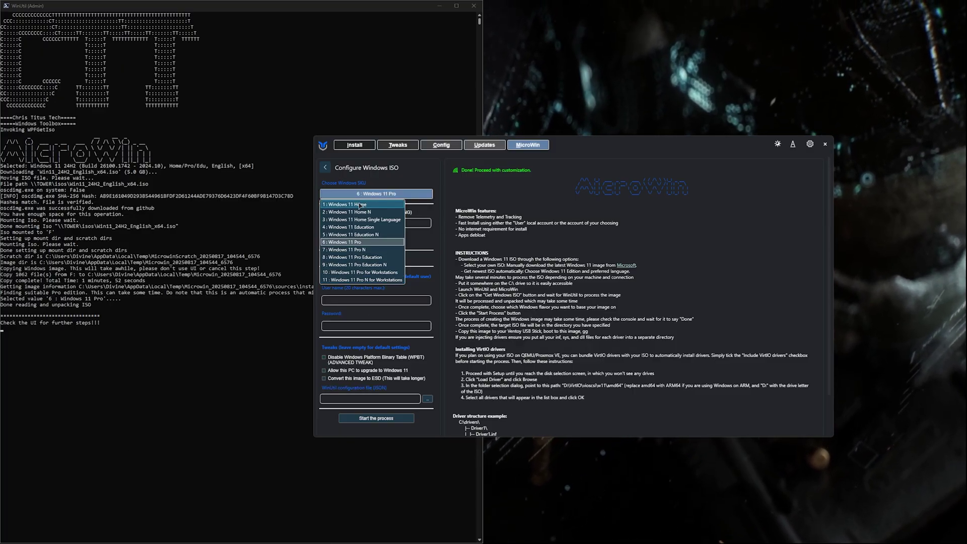
pyautogui.click(361, 204)
pyautogui.click(390, 196)
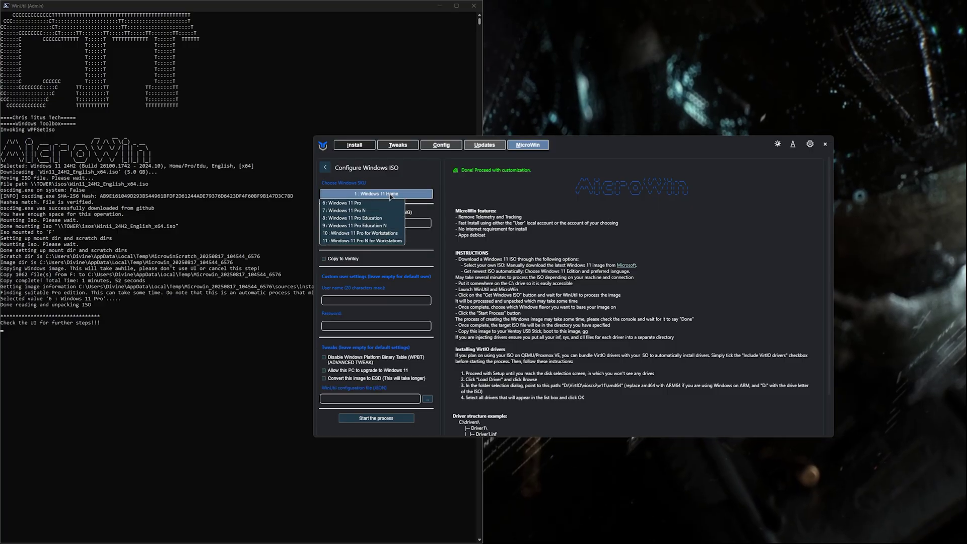
pyautogui.click(353, 202)
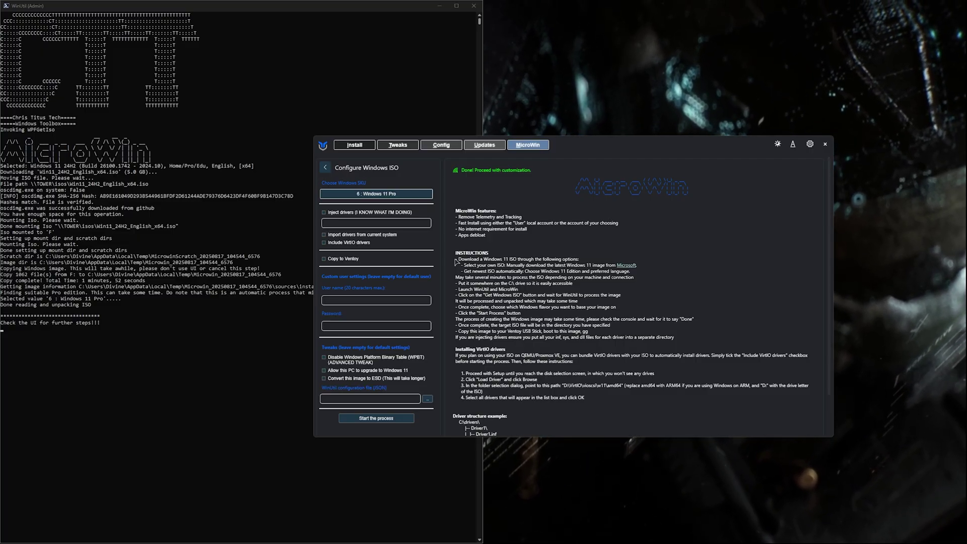
# Tick 'Import drivers from current system' for the Windows 11 Pro image.
pyautogui.click(375, 235)
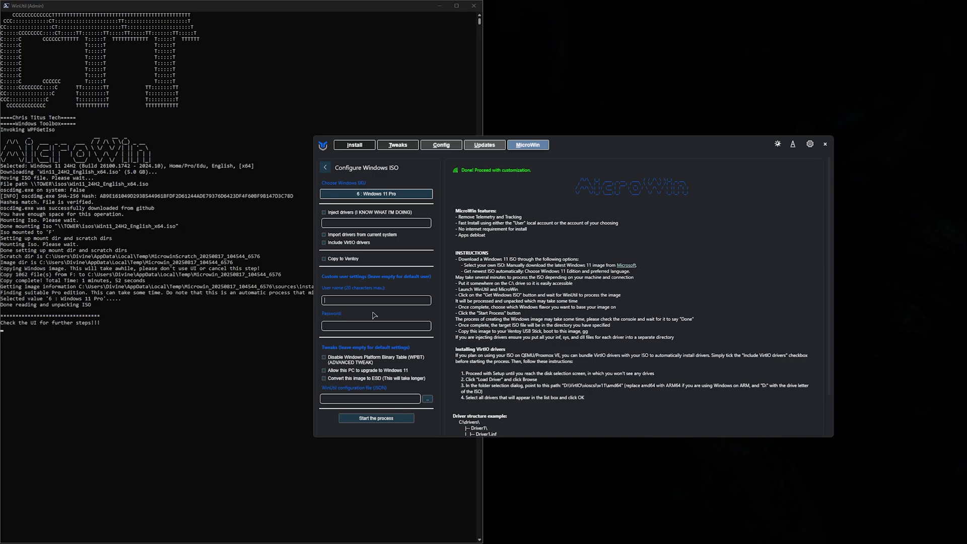
# Enter a local user name and a password for the image's custom user account.
pyautogui.write('DivineTech')
pyautogui.press('Tab')
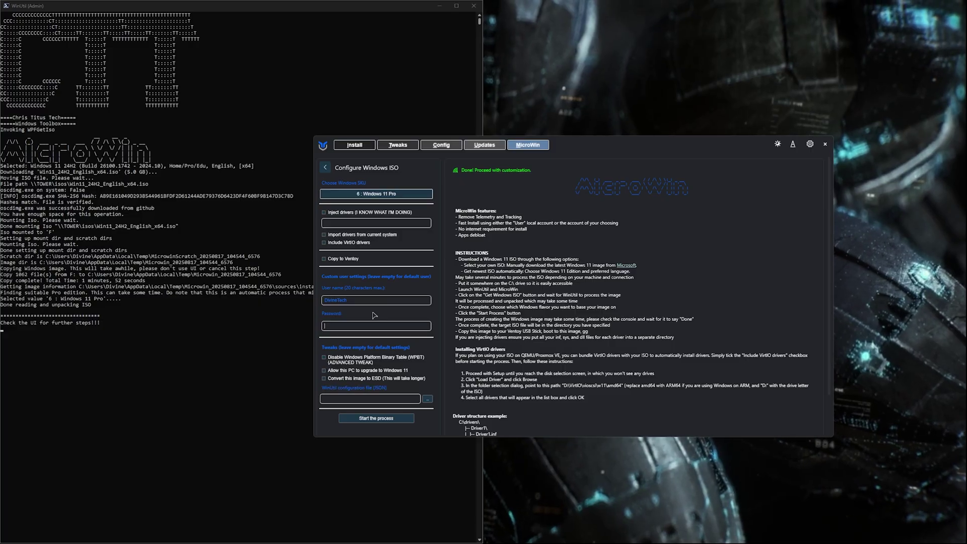
pyautogui.write('********')
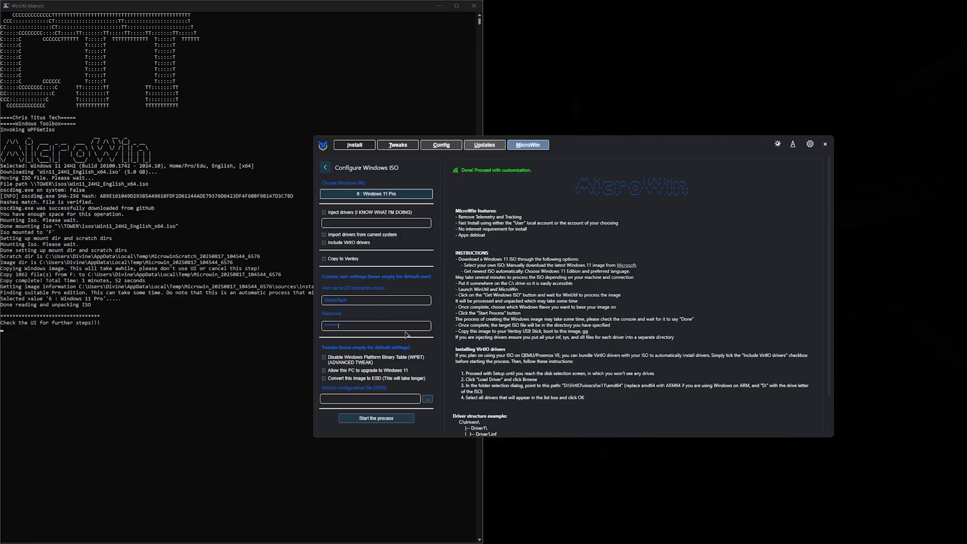
pyautogui.scroll(-1, 406, 335)
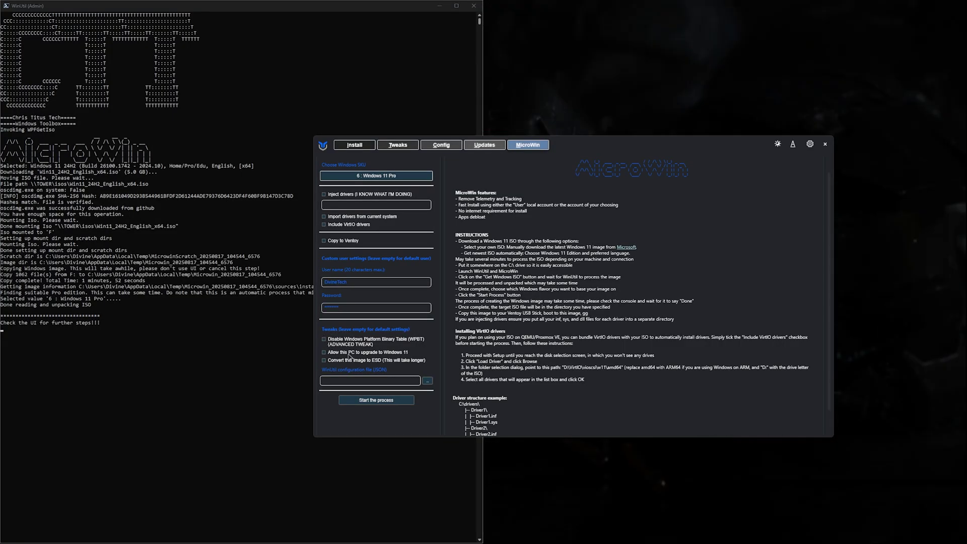
pyautogui.moveTo(384, 342)
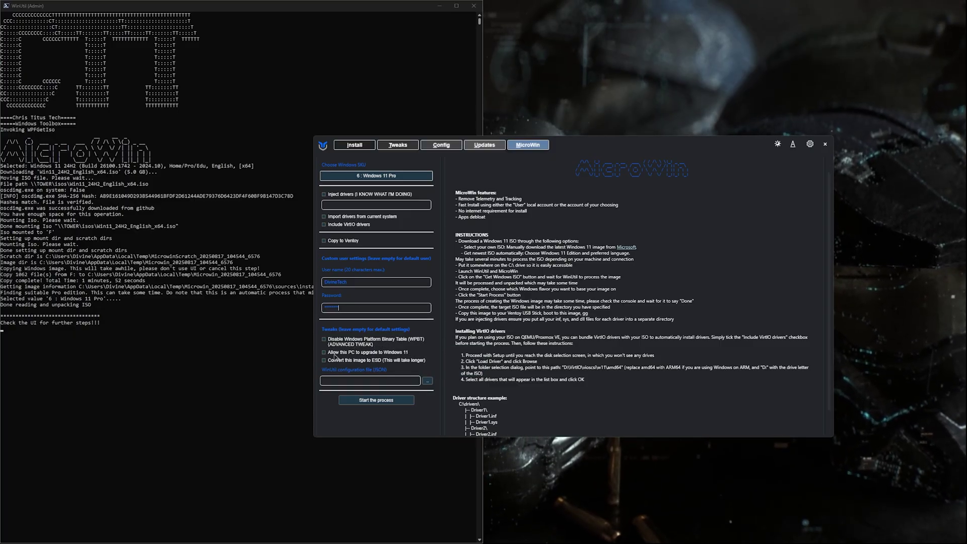
pyautogui.moveTo(340, 363)
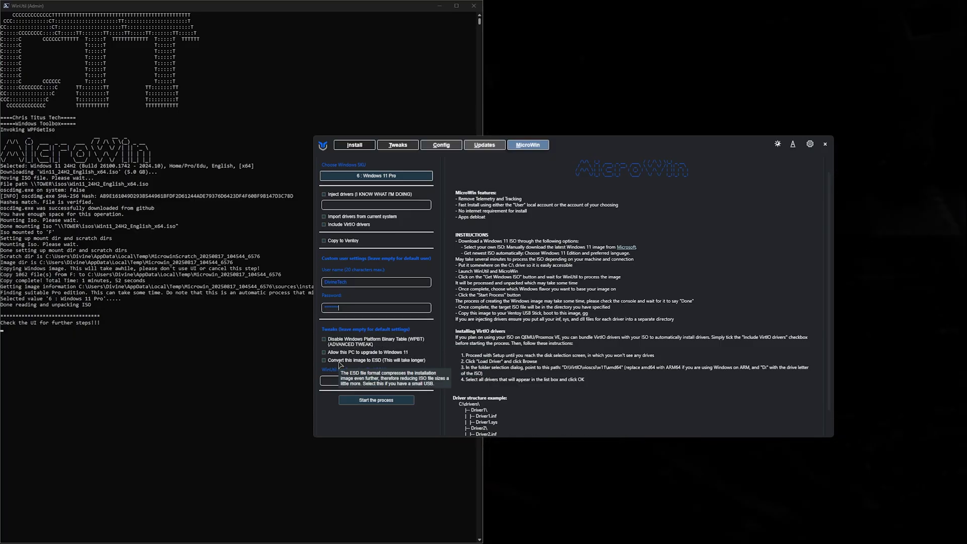
# Start the build and save the image as Microwin_2025_24H2_Win11_Pro in the TOWER isos folder.
pyautogui.click(376, 402)
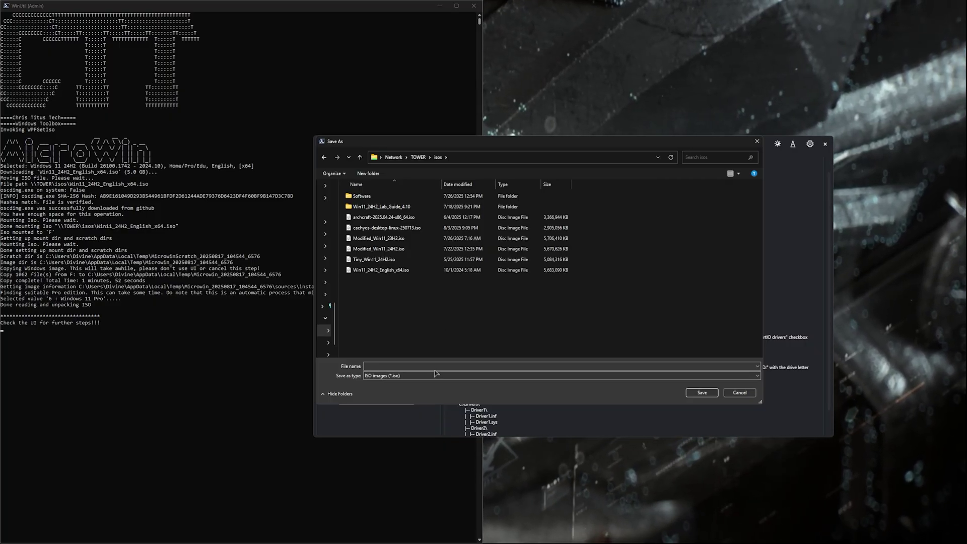
pyautogui.click(481, 365)
pyautogui.write('Microwin')
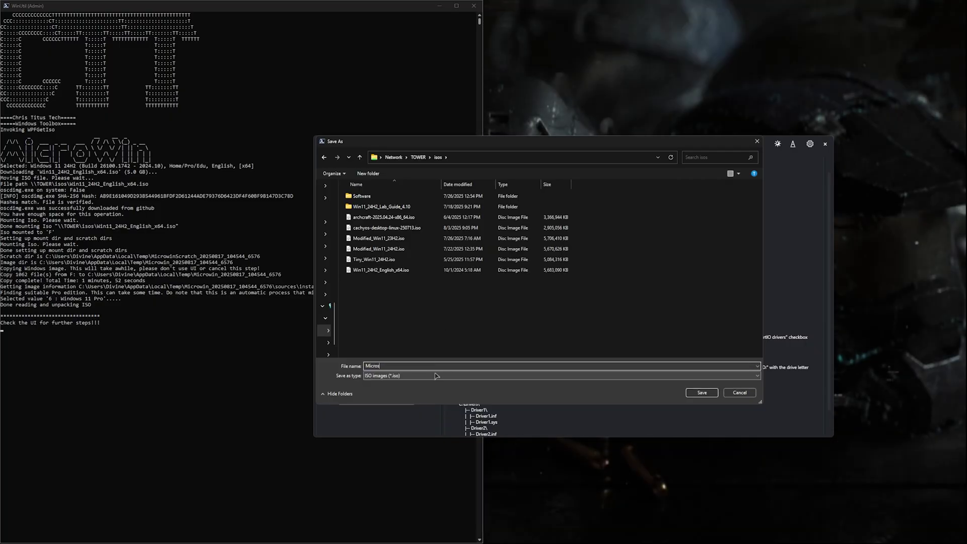
pyautogui.write('_2025_24')
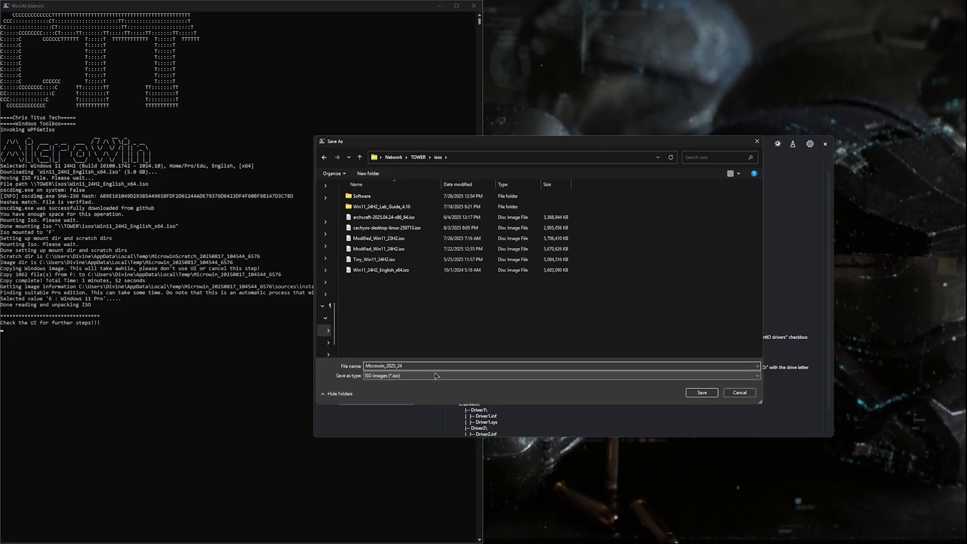
pyautogui.write('H2')
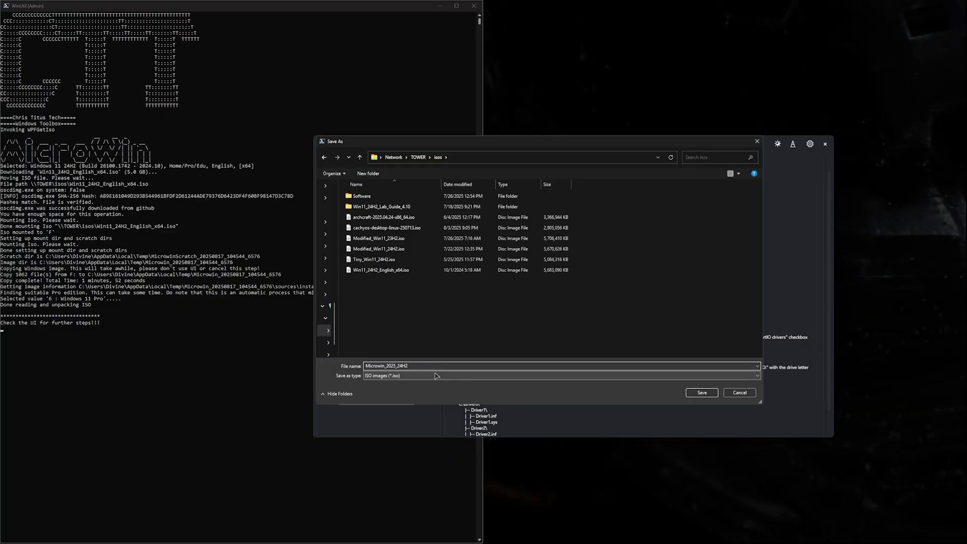
pyautogui.write('_Win11_Pro')
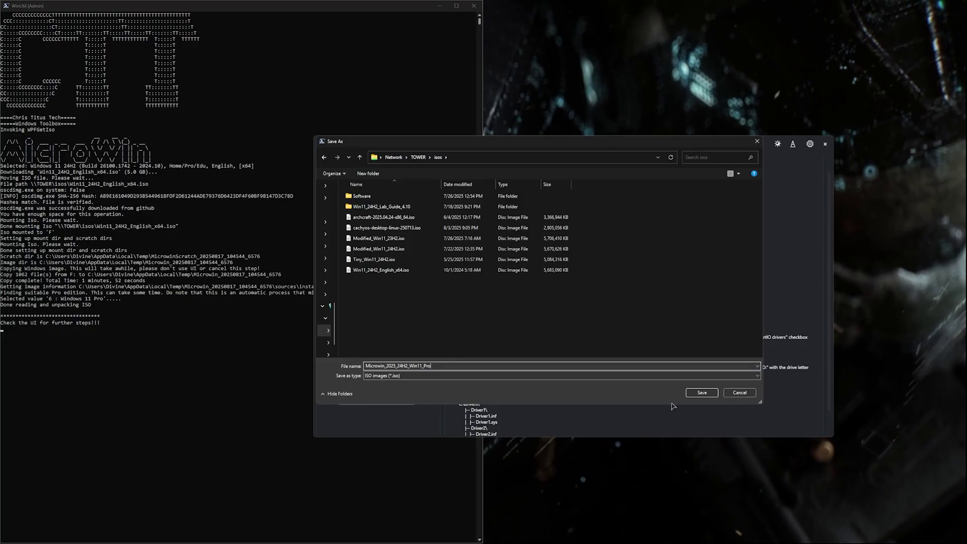
pyautogui.click(701, 393)
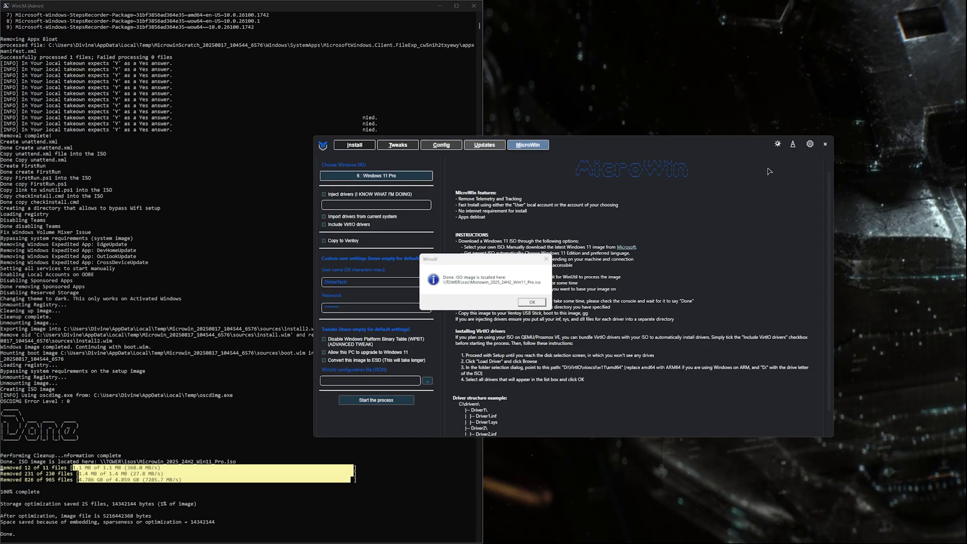
pyautogui.moveTo(496, 263); pyautogui.dragTo(499, 252)
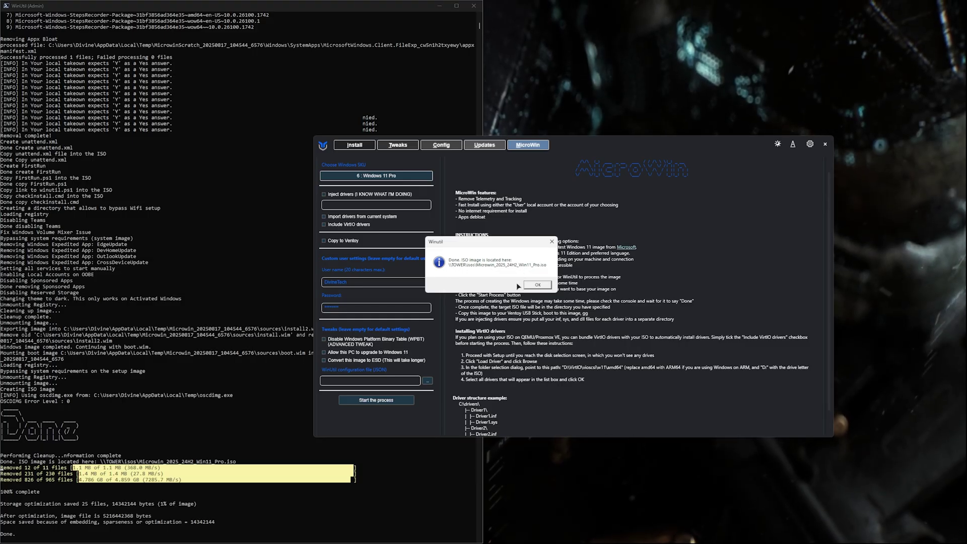
pyautogui.click(536, 285)
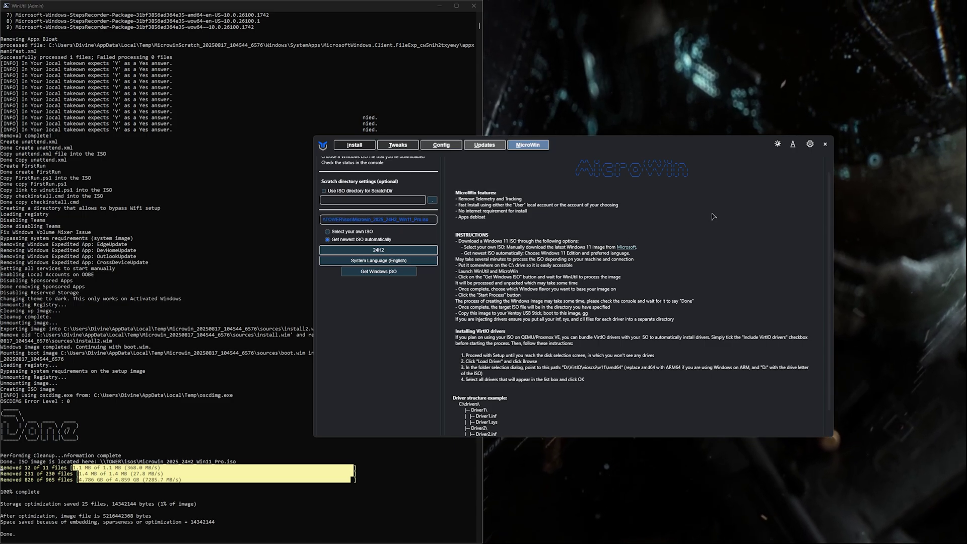
# Close the WinUtil window.
pyautogui.click(825, 145)
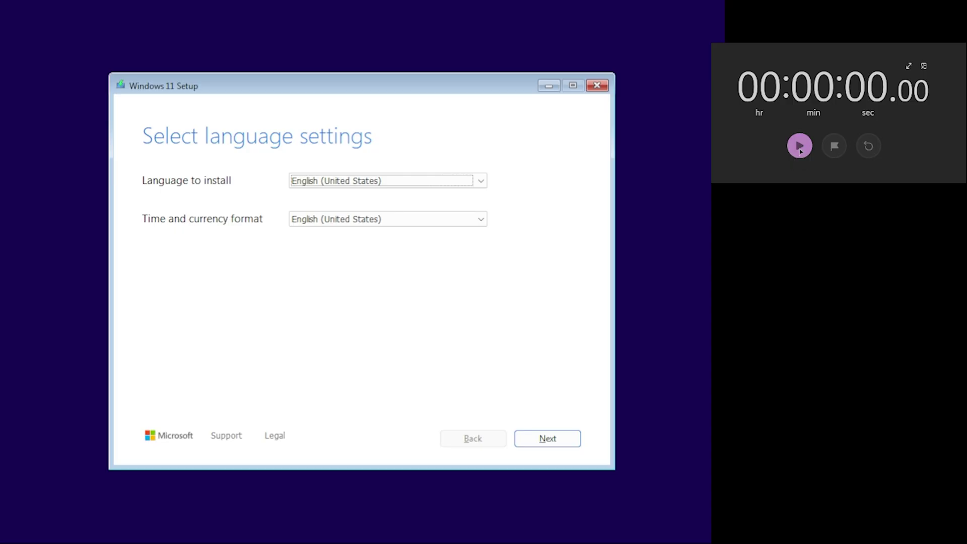
# Start the install stopwatch and accept the default language and US keyboard layout.
pyautogui.click(799, 149)
pyautogui.click(572, 435)
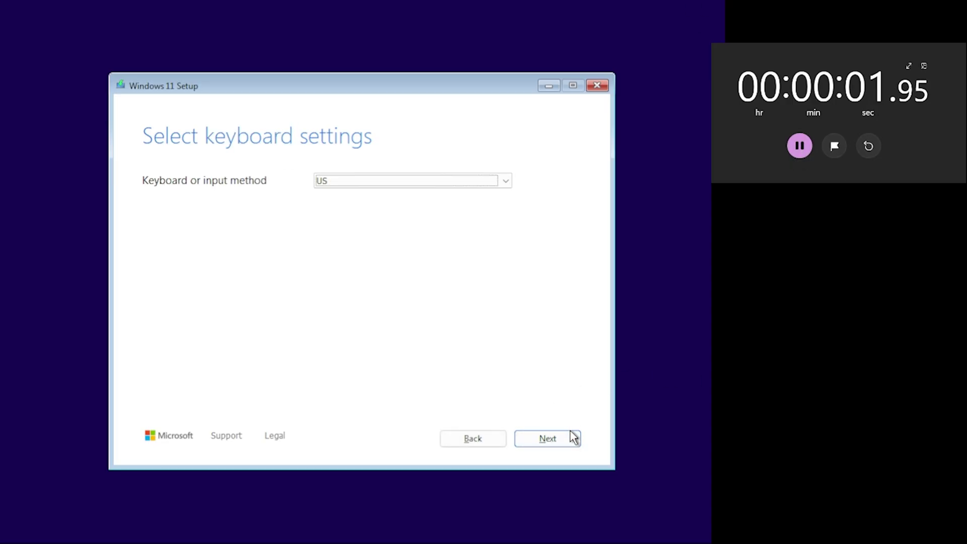
pyautogui.click(574, 442)
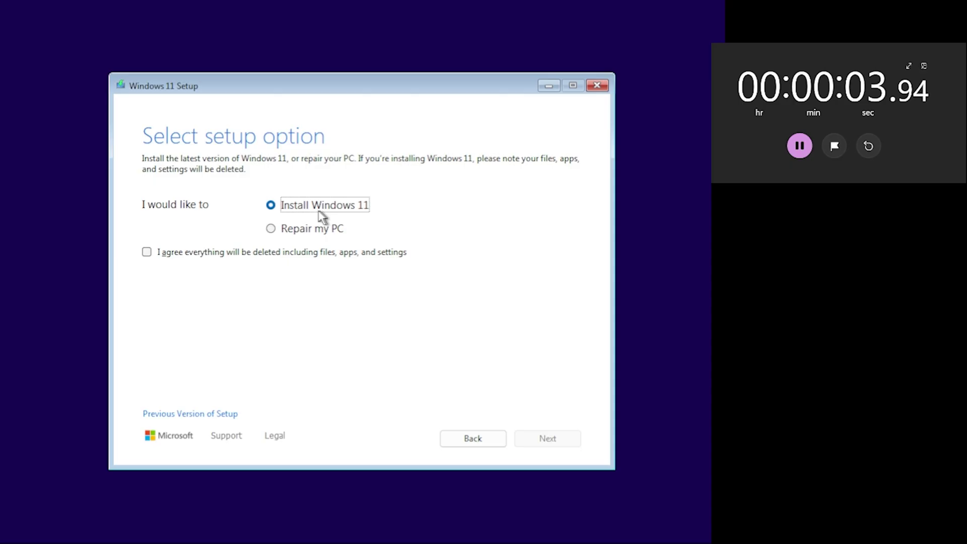
# Agree to the clean install, skip the product key, and accept the license terms.
pyautogui.click(276, 253)
pyautogui.click(546, 440)
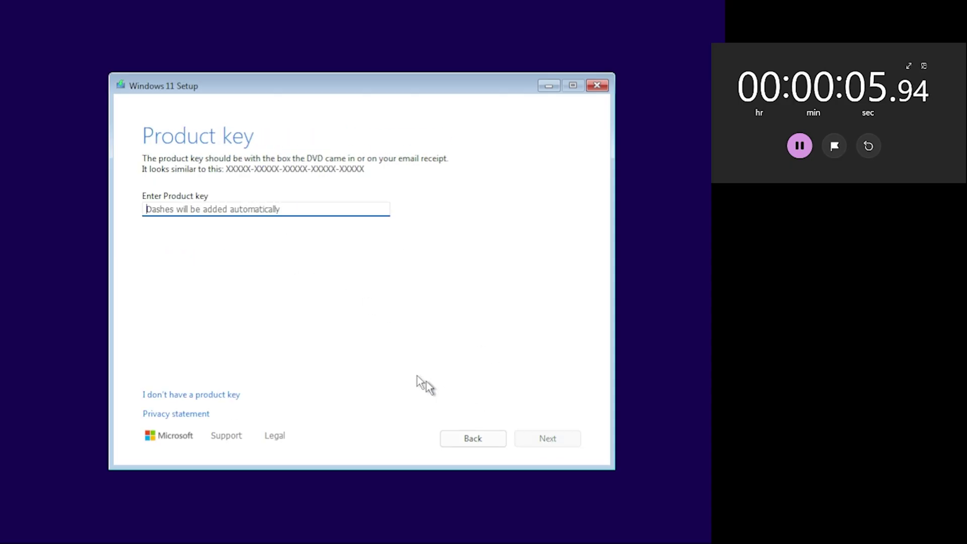
pyautogui.click(182, 395)
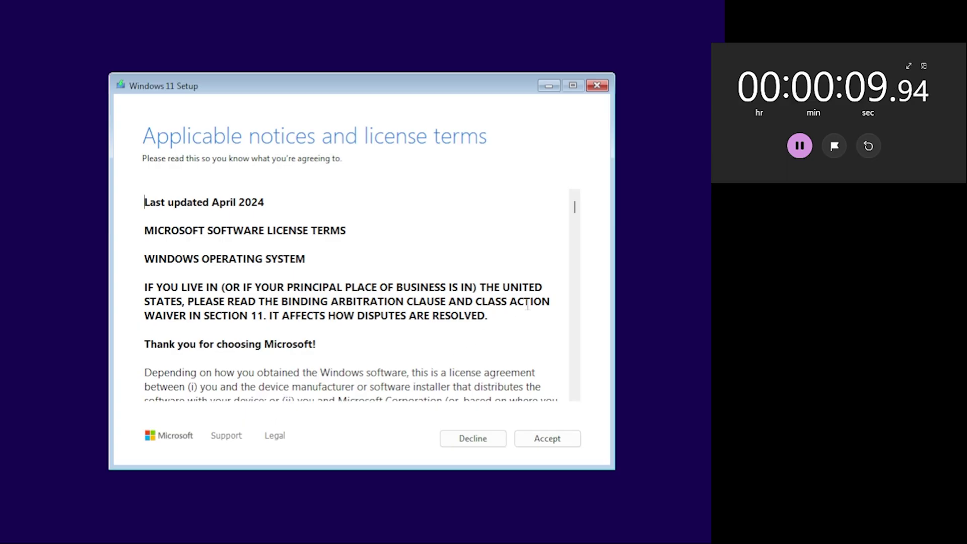
pyautogui.scroll(-15, 528, 305)
pyautogui.click(549, 439)
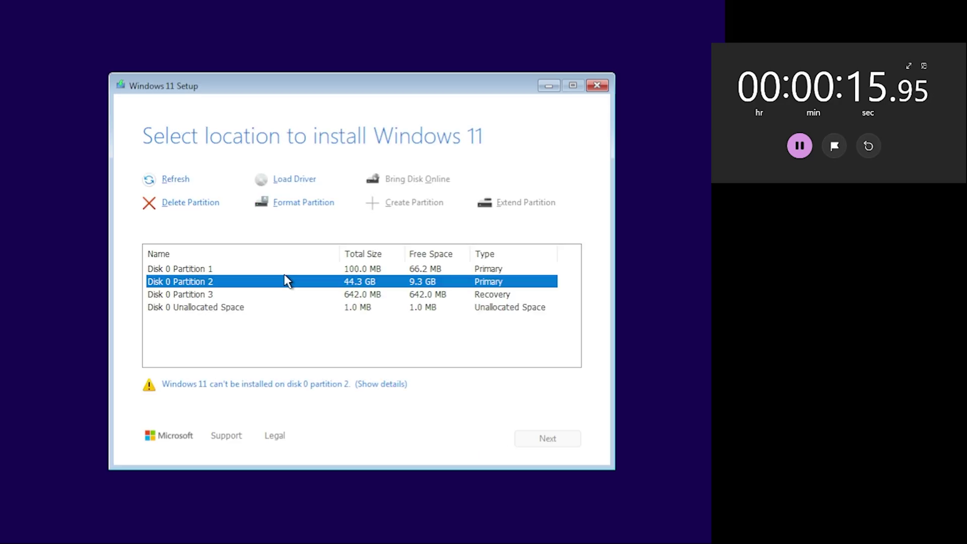
# Delete the 100 MB, 44.3 GB and 642 MB partitions, then install to the 45.0 GB unallocated space.
pyautogui.click(235, 271)
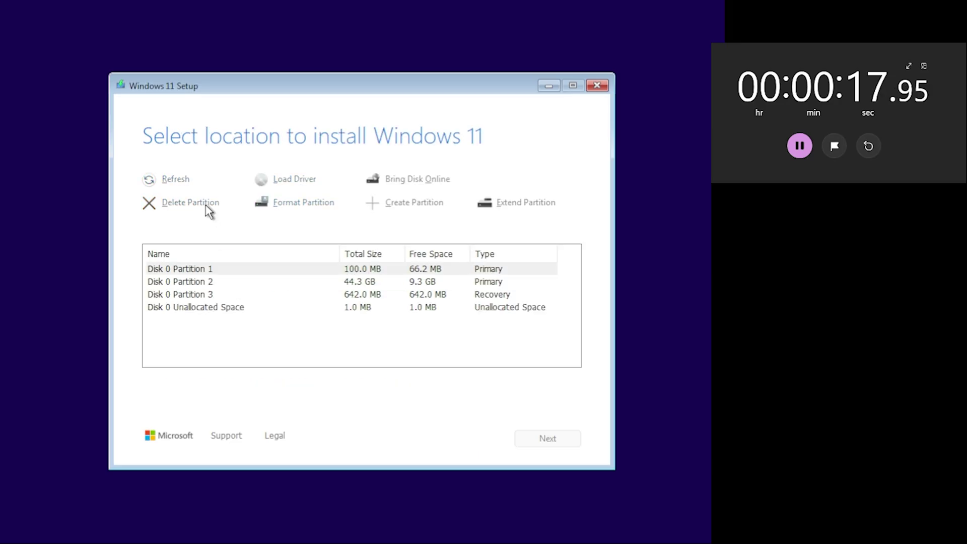
pyautogui.click(194, 285)
pyautogui.click(166, 202)
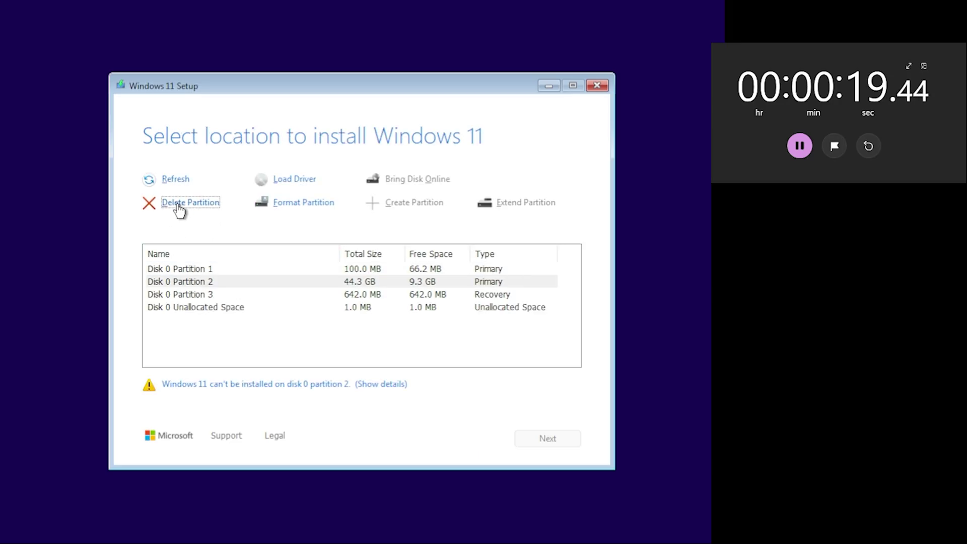
pyautogui.click(193, 308)
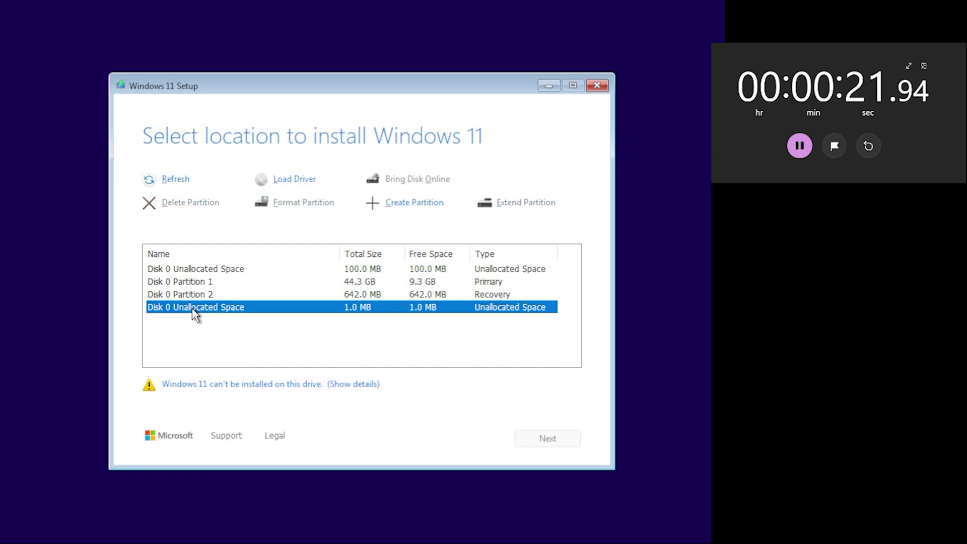
pyautogui.click(198, 294)
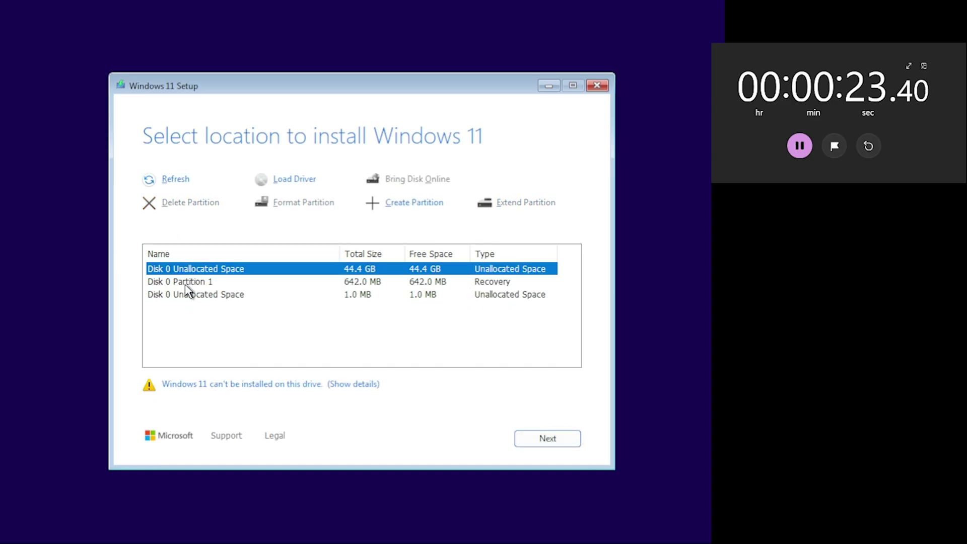
pyautogui.click(196, 281)
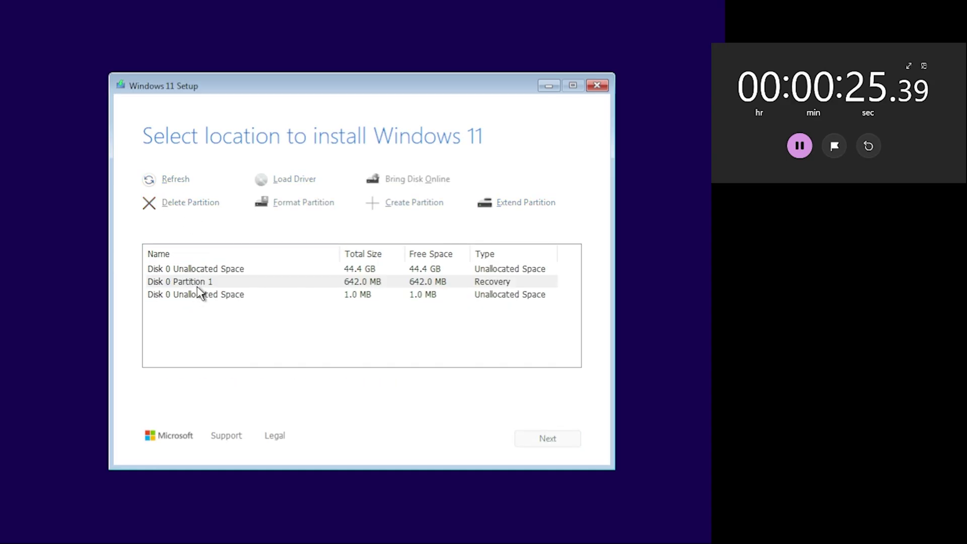
pyautogui.hotkey('alt', 'd')
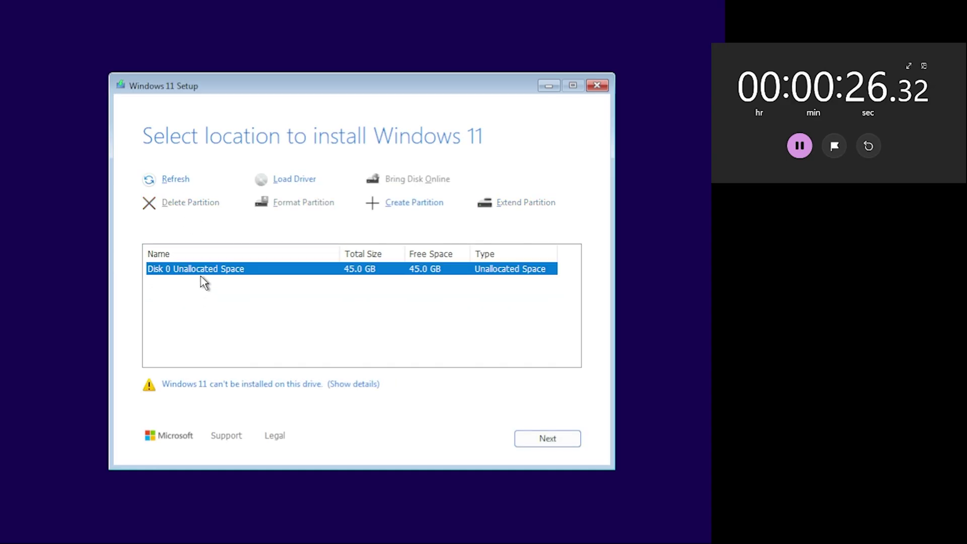
pyautogui.click(551, 447)
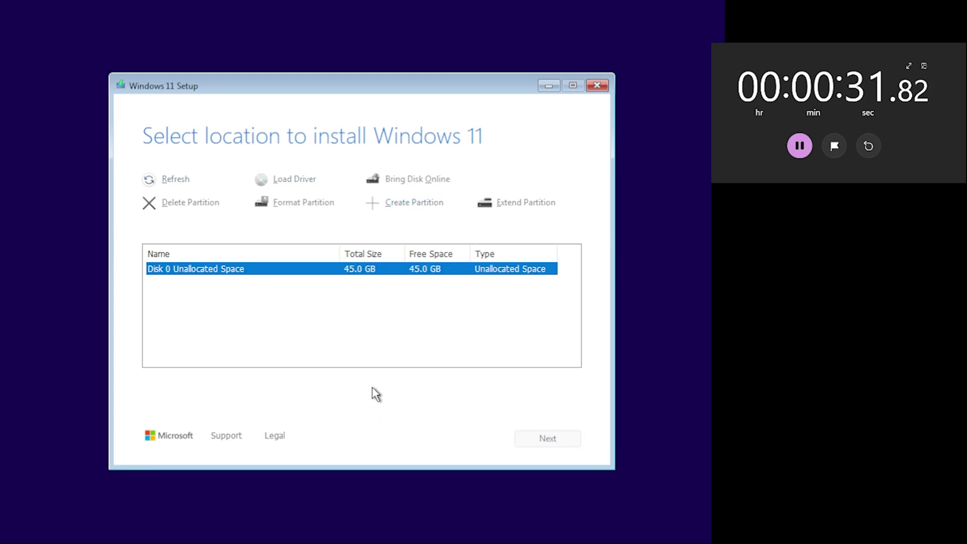
pyautogui.doubleClick(233, 269)
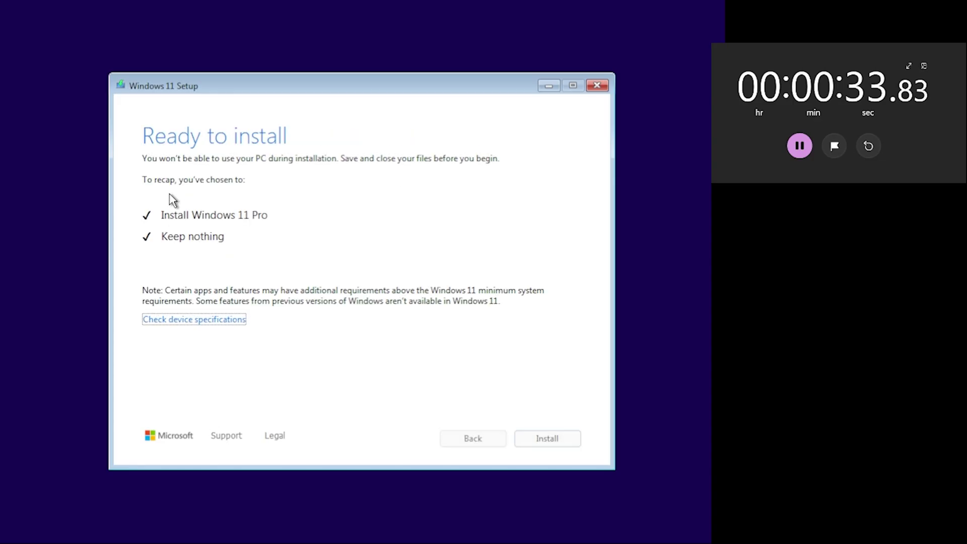
# Install Windows 11 Pro and wait for the restart to the sign-in screen.
pyautogui.click(555, 442)
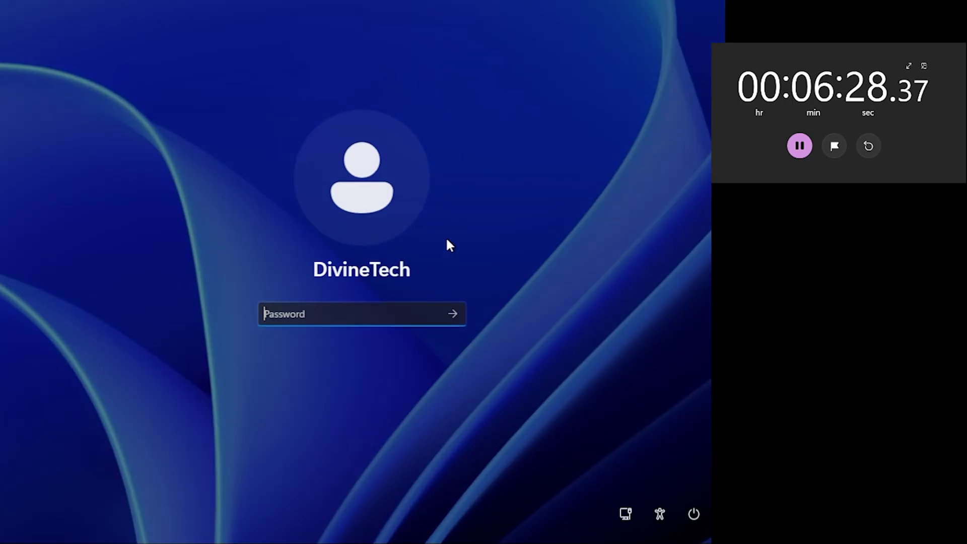
# Enter the local account password to sign in to the new desktop.
pyautogui.write('•••••••••')
pyautogui.press('Return')
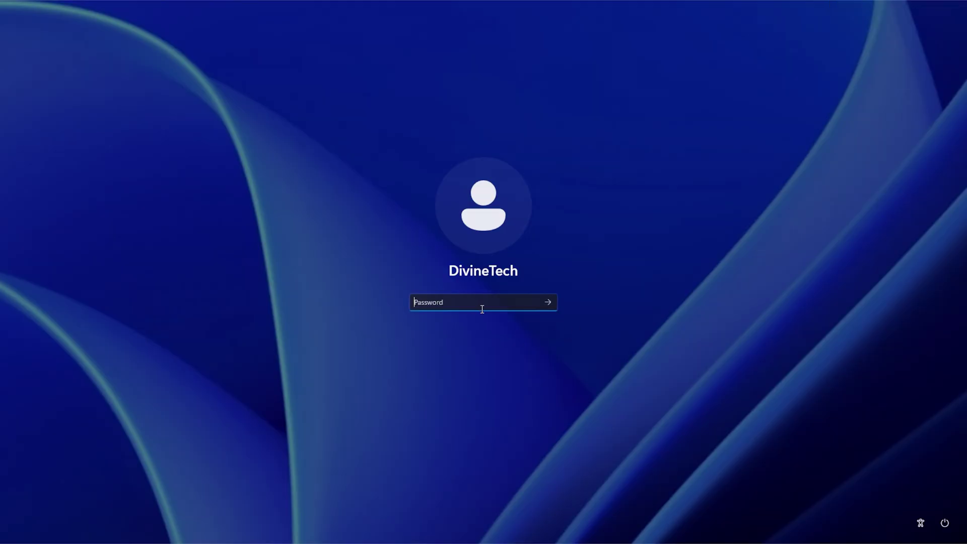
pyautogui.write('********')
pyautogui.press('Return')
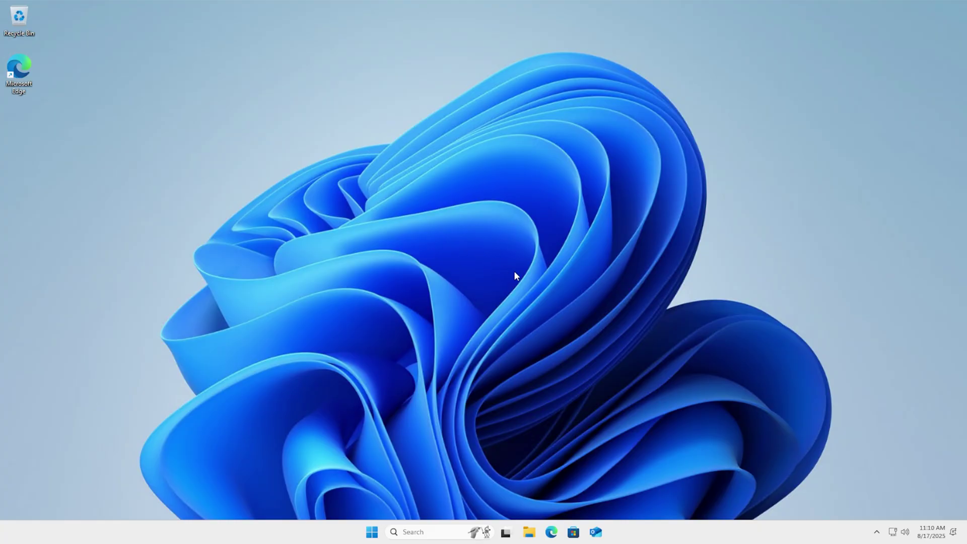
# Remove the Install WhatsApp suggestion from the Start menu's Recommended list.
pyautogui.click(373, 532)
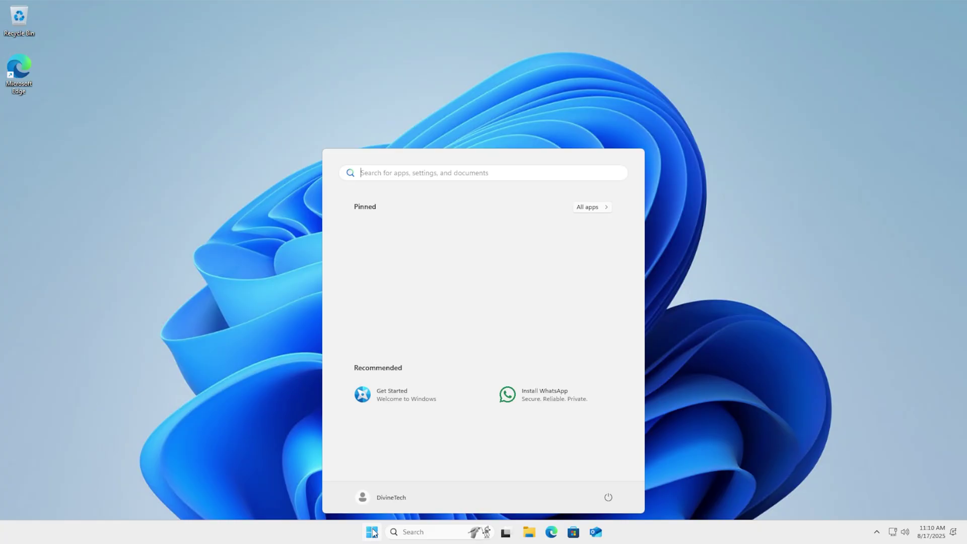
pyautogui.rightClick(536, 401)
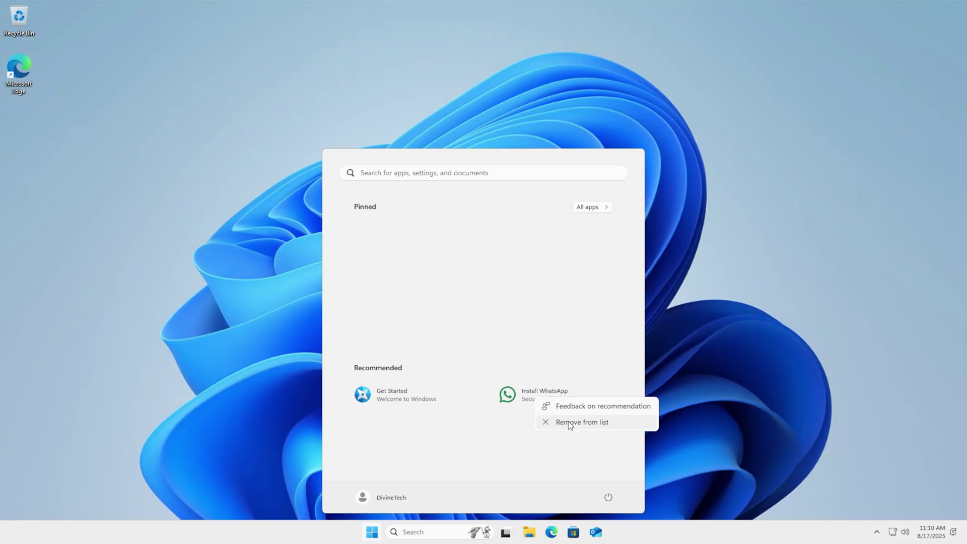
pyautogui.click(593, 428)
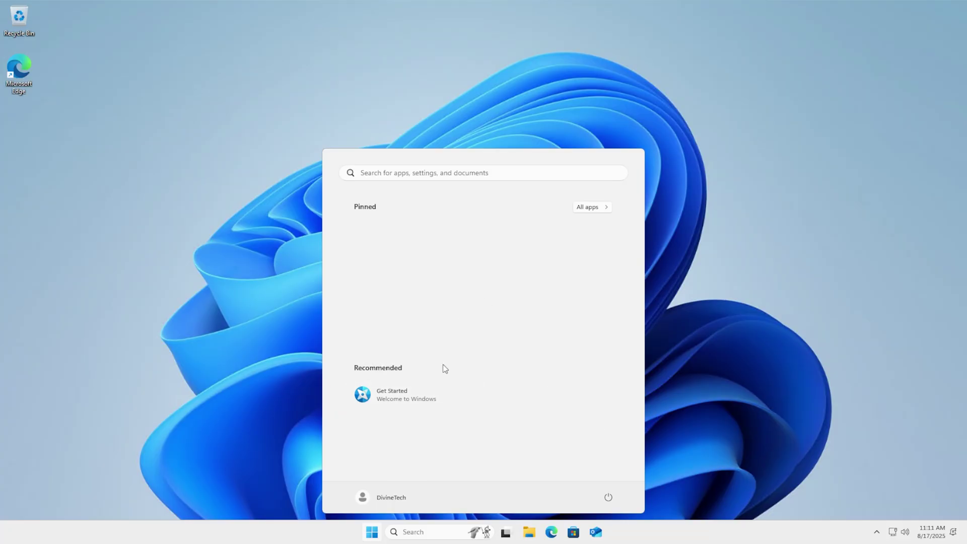
# Launch PowerShell as Administrator from a Start search, approving the UAC prompt.
pyautogui.click(776, 254)
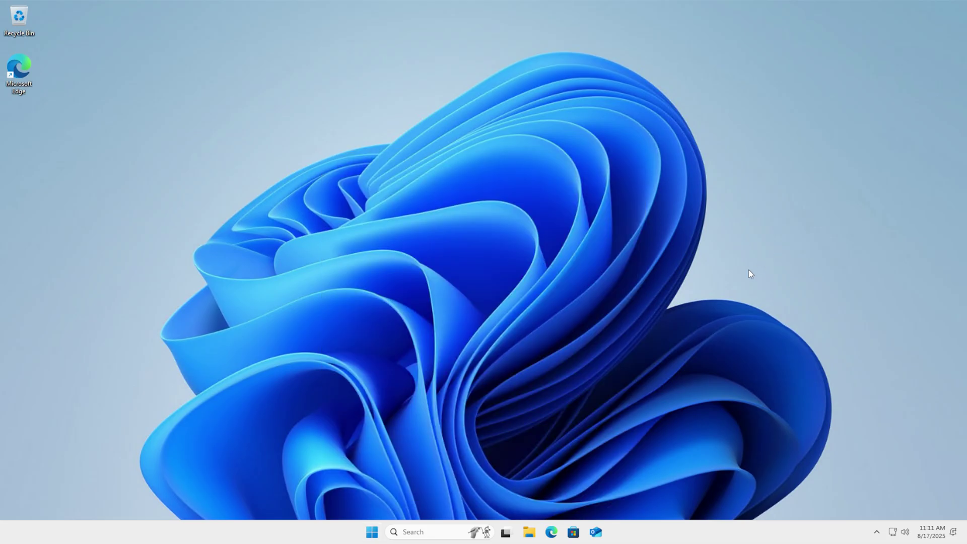
pyautogui.click(372, 535)
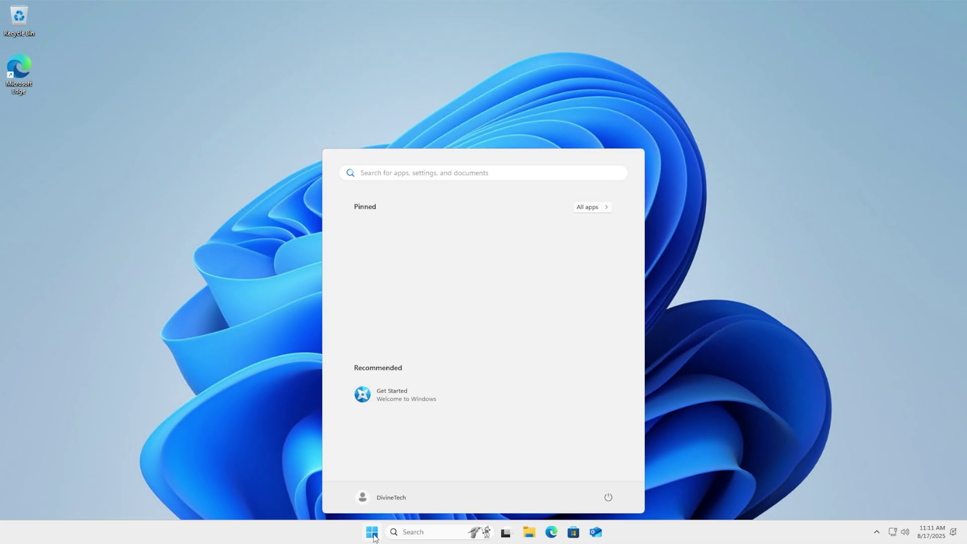
pyautogui.write('powershell')
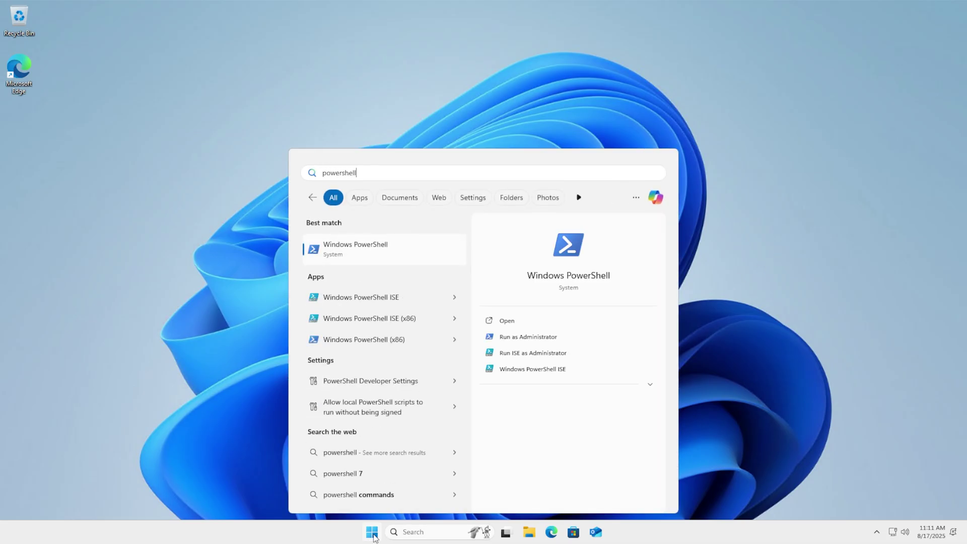
pyautogui.click(517, 337)
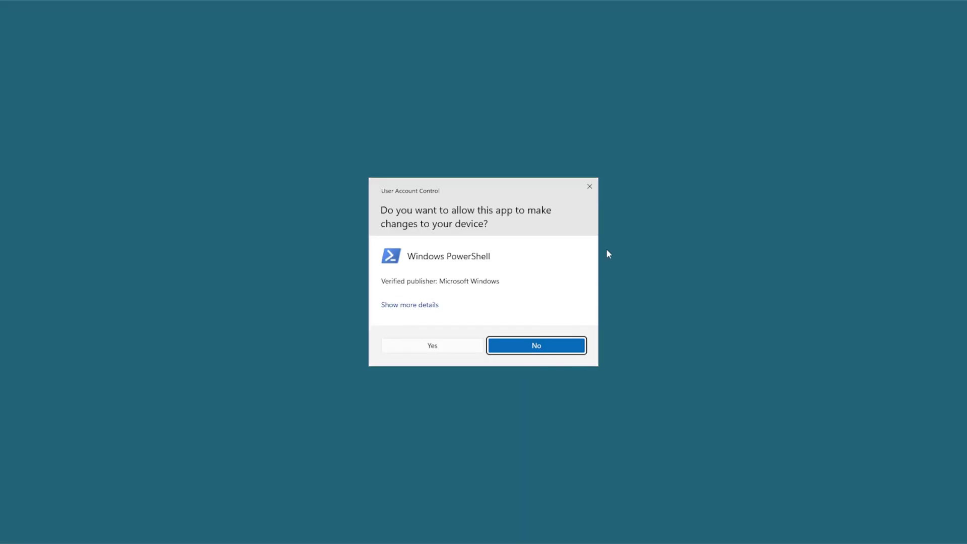
pyautogui.click(433, 348)
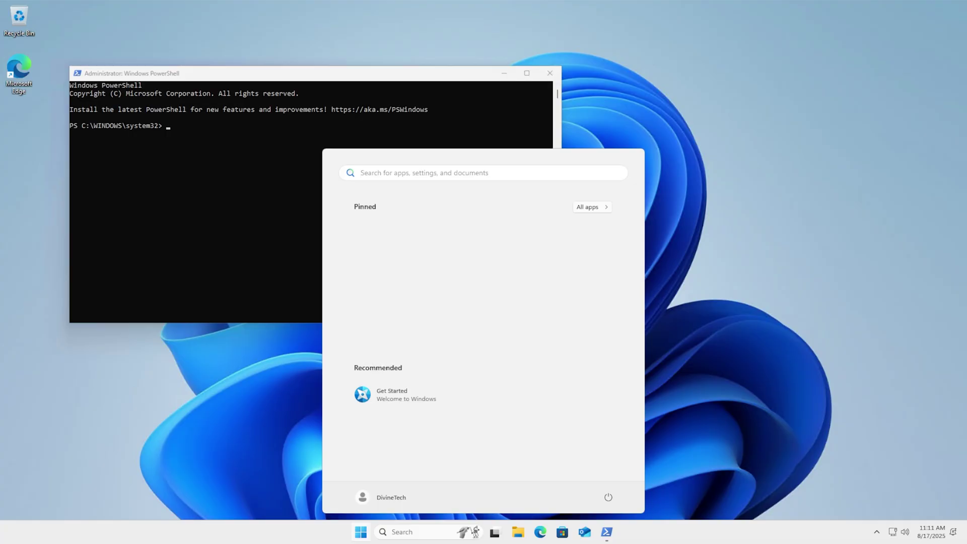
pyautogui.click(246, 193)
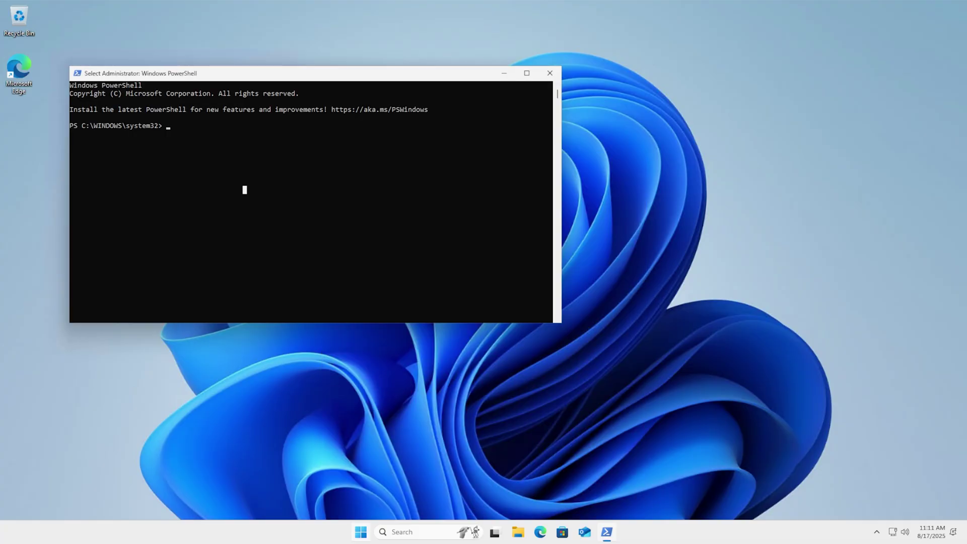
pyautogui.click(246, 196)
pyautogui.write('irm ')
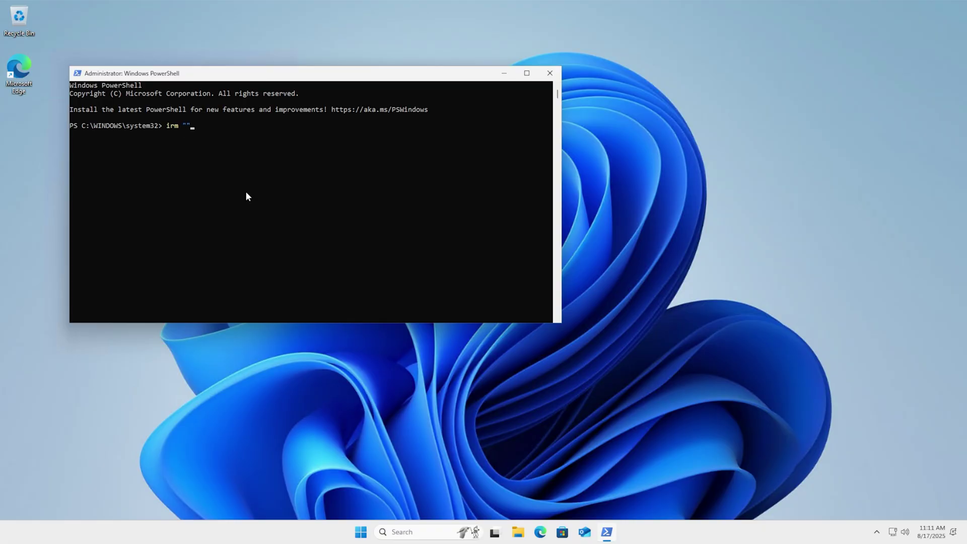
pyautogui.write('""')
pyautogui.press('Left')
pyautogui.write('https://christitus.com/win')
pyautogui.press('Right')
pyautogui.write('| ie')
pyautogui.press('Up')
pyautogui.write('x')
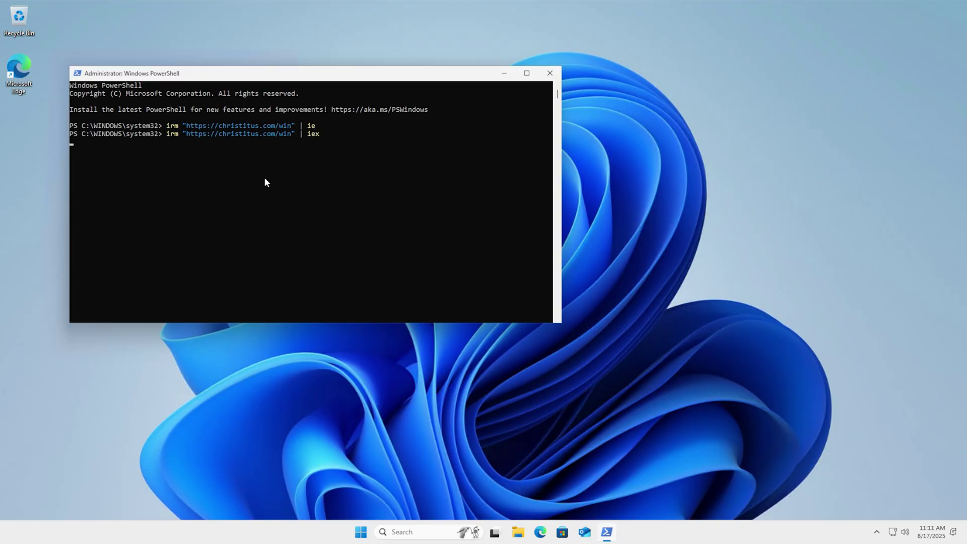
pyautogui.press('Return')
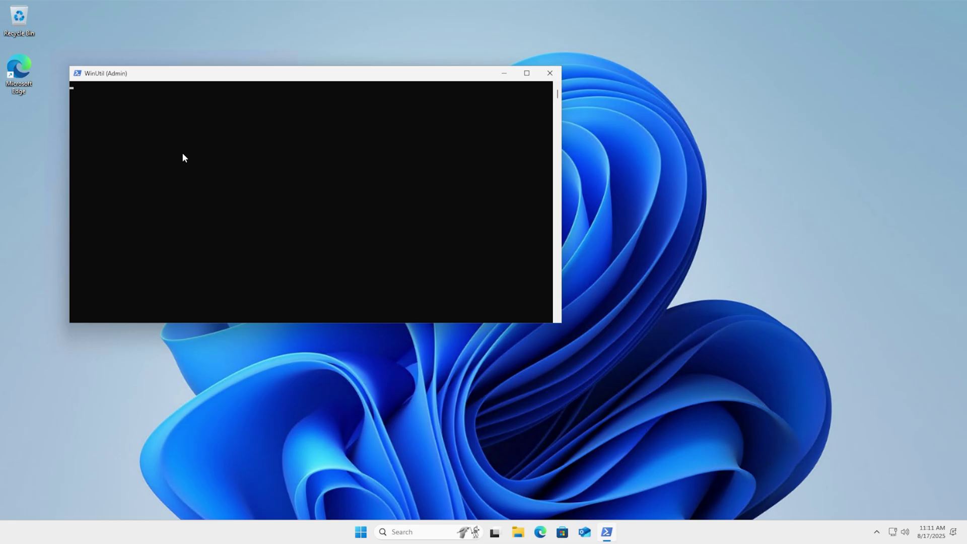
# Open Task Manager from the taskbar and check memory usage on the Performance page.
pyautogui.rightClick(306, 530)
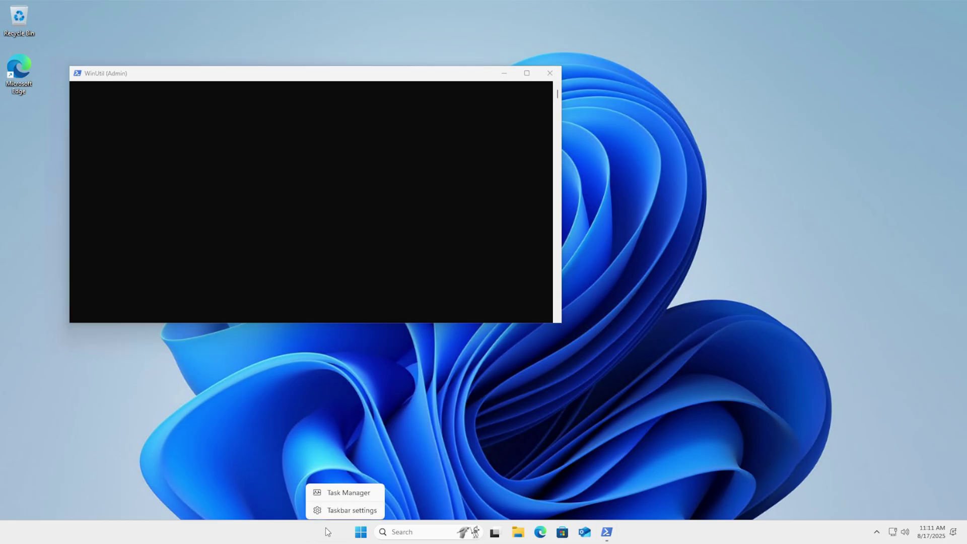
pyautogui.click(342, 490)
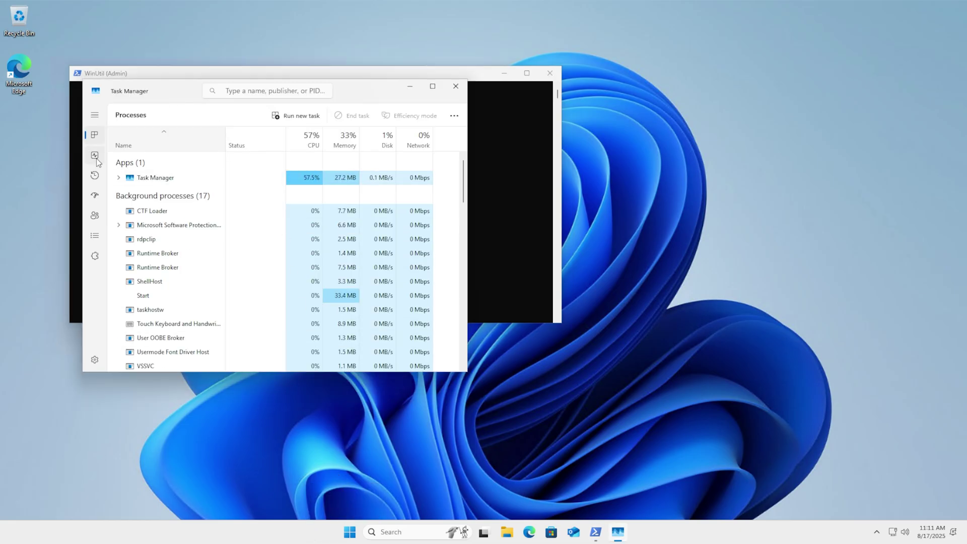
pyautogui.click(96, 157)
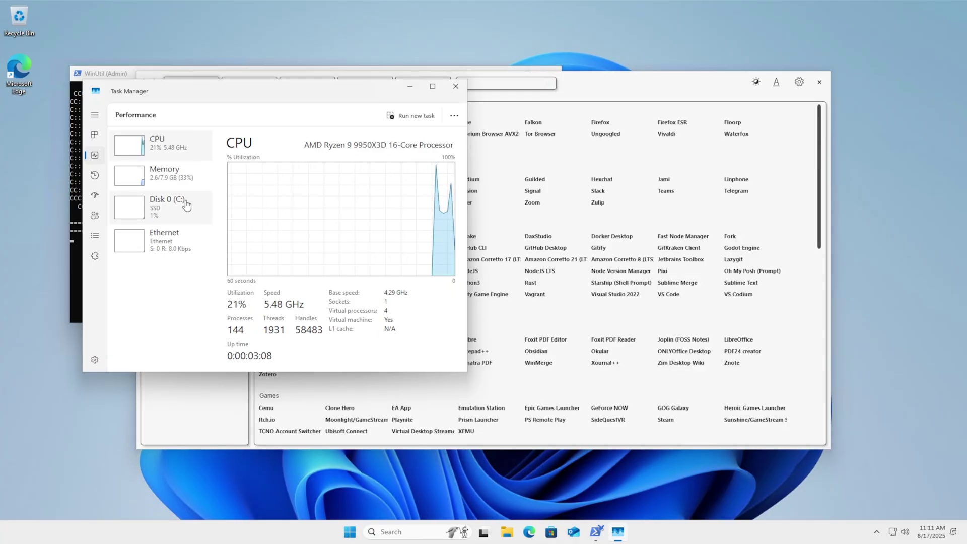
pyautogui.click(169, 186)
# Review the running processes with Task Manager snapped left, then minimize it.
pyautogui.click(94, 135)
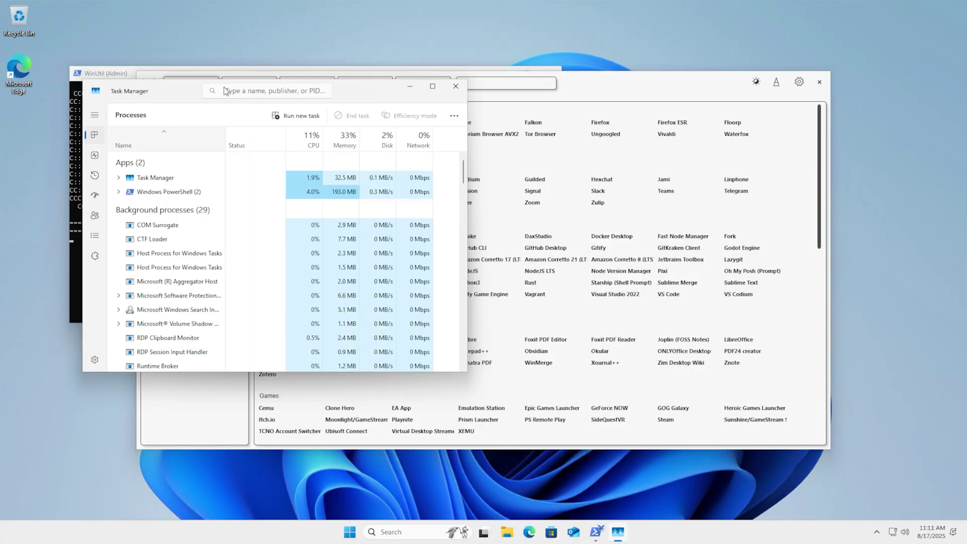
pyautogui.moveTo(162, 97); pyautogui.dragTo(1, 204)
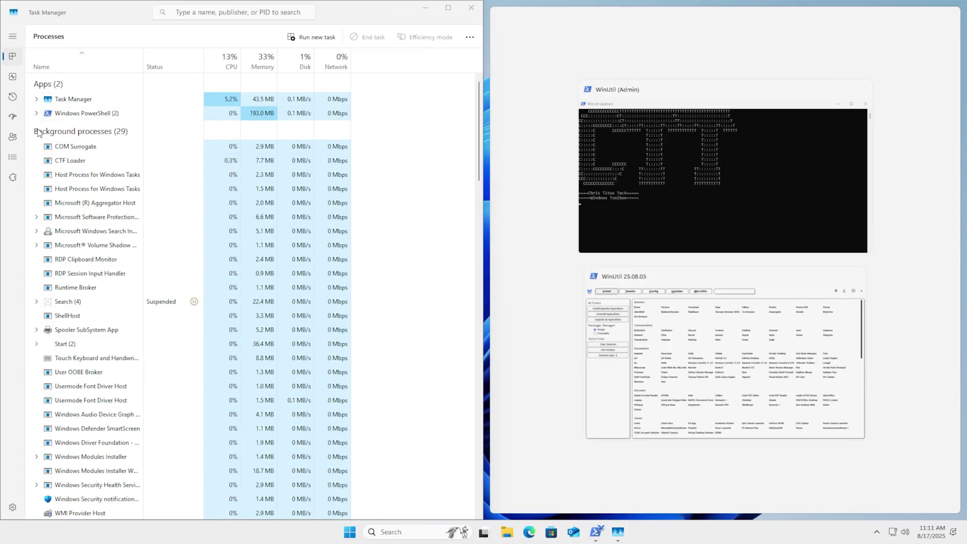
pyautogui.scroll(-3, 151, 408)
pyautogui.scroll(4, 151, 393)
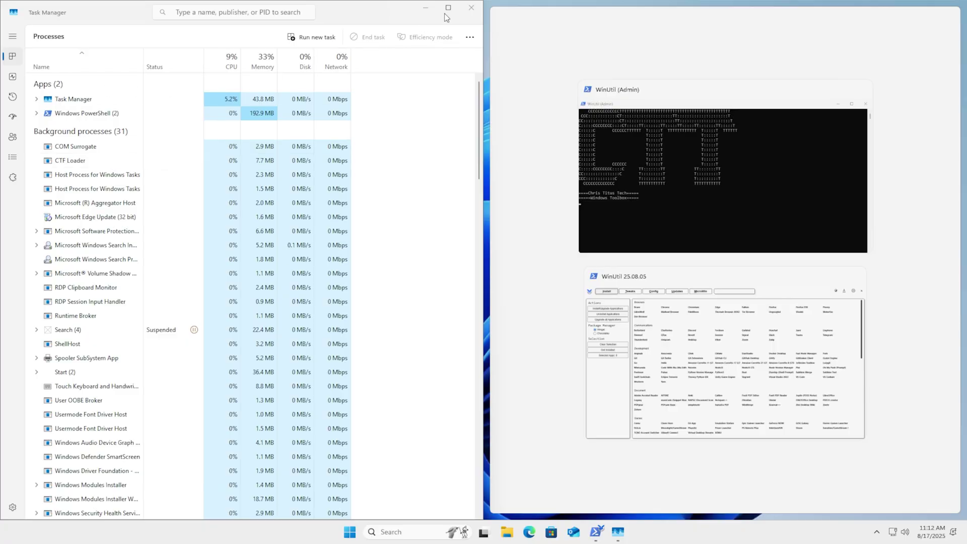
pyautogui.click(425, 7)
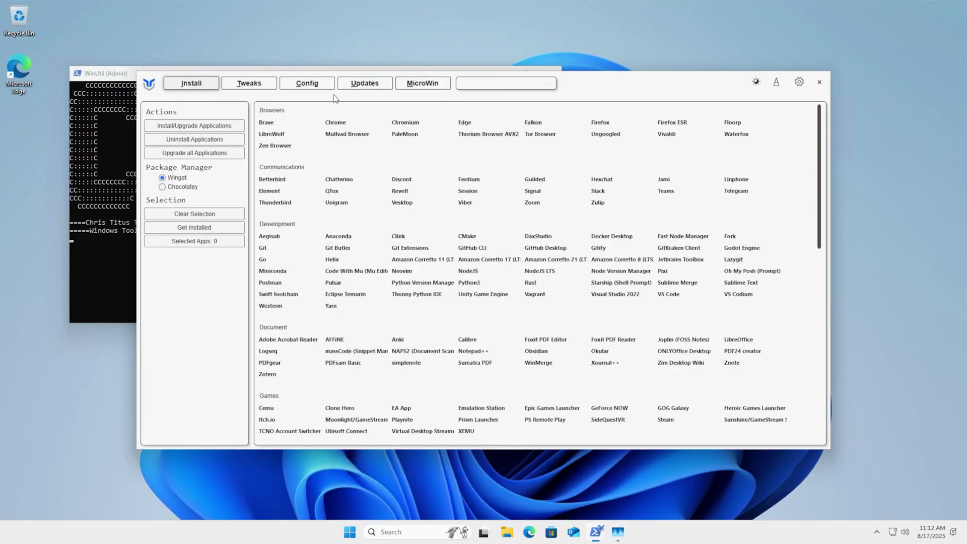
# On the Tweaks tab, snap the console log to the left half with WinUtil beside it.
pyautogui.click(242, 84)
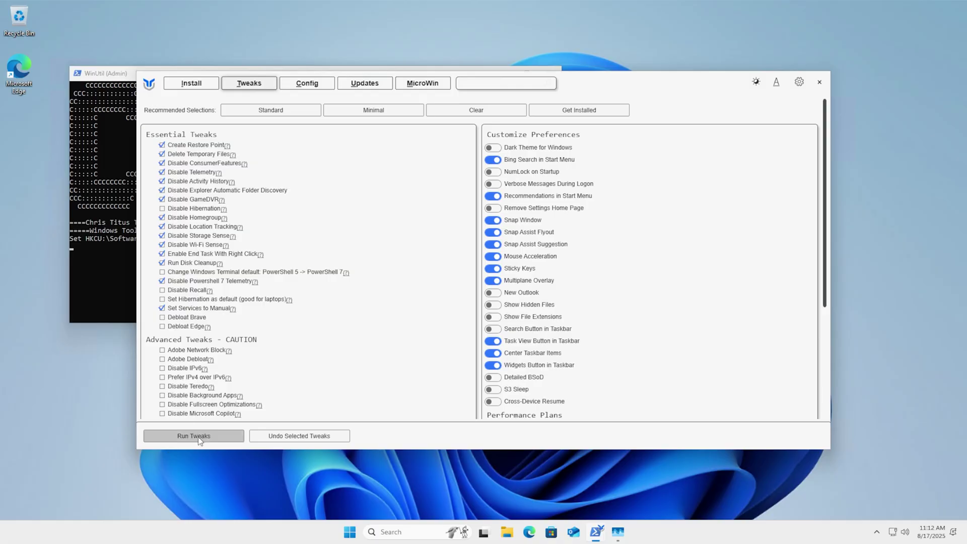
pyautogui.moveTo(118, 70); pyautogui.dragTo(1, 81)
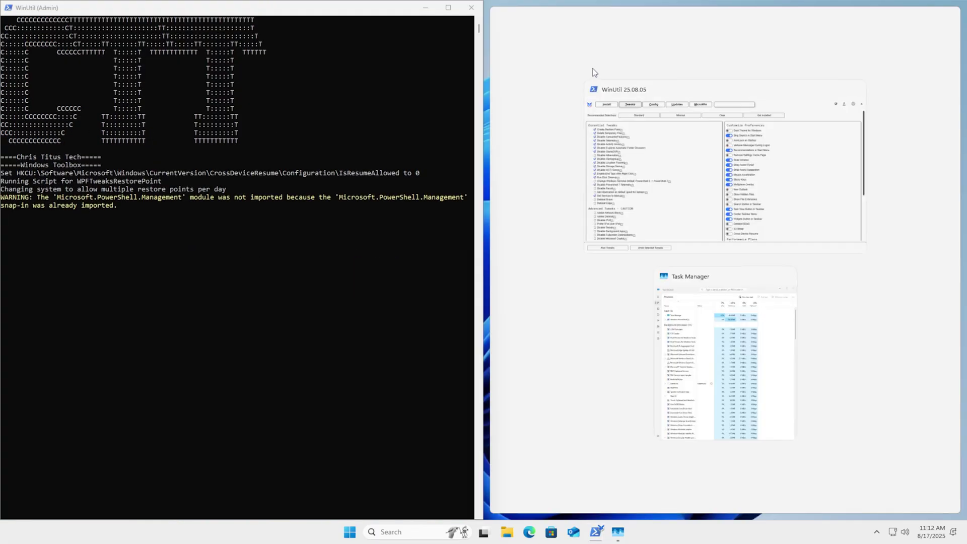
pyautogui.click(611, 43)
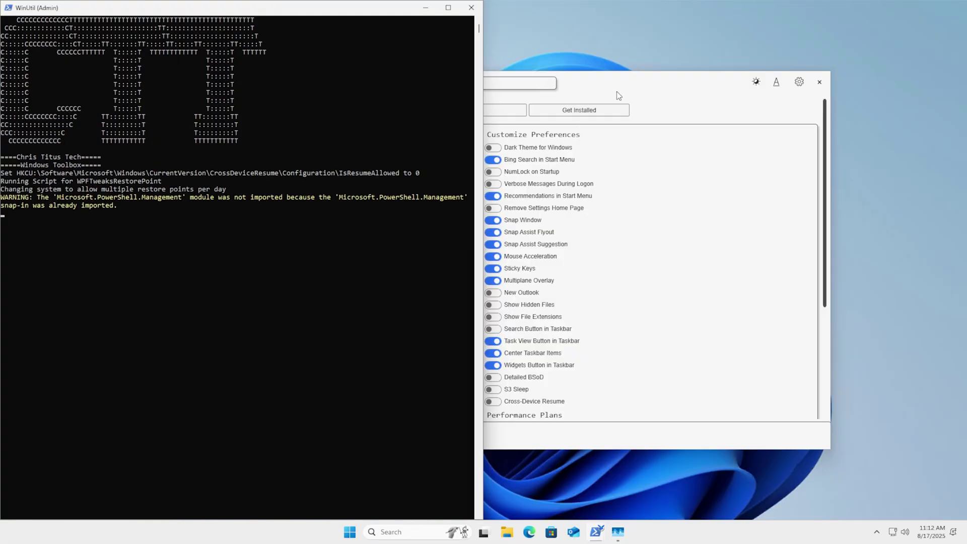
pyautogui.moveTo(616, 92); pyautogui.dragTo(730, 54)
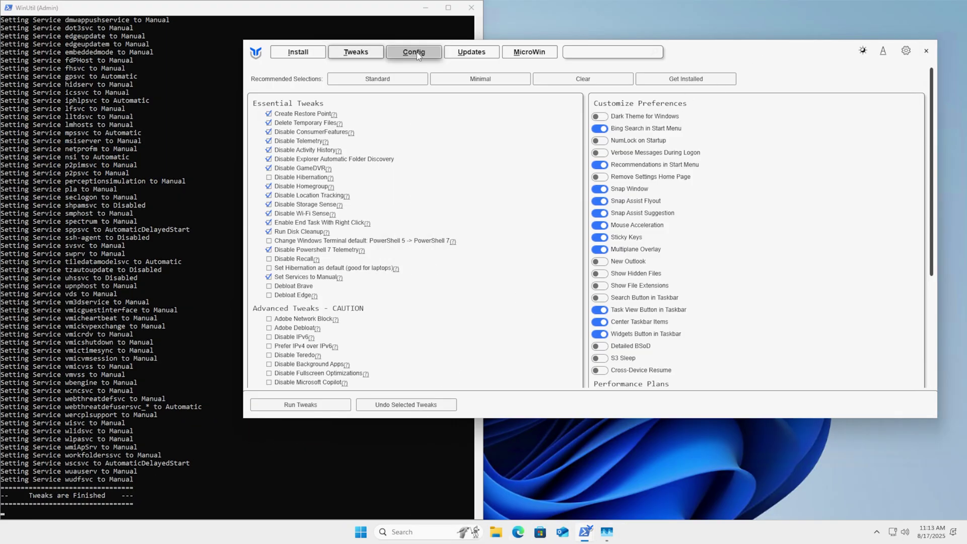
# Apply WinUtil's Default Settings for Windows Update and acknowledge the reset message.
pyautogui.click(417, 54)
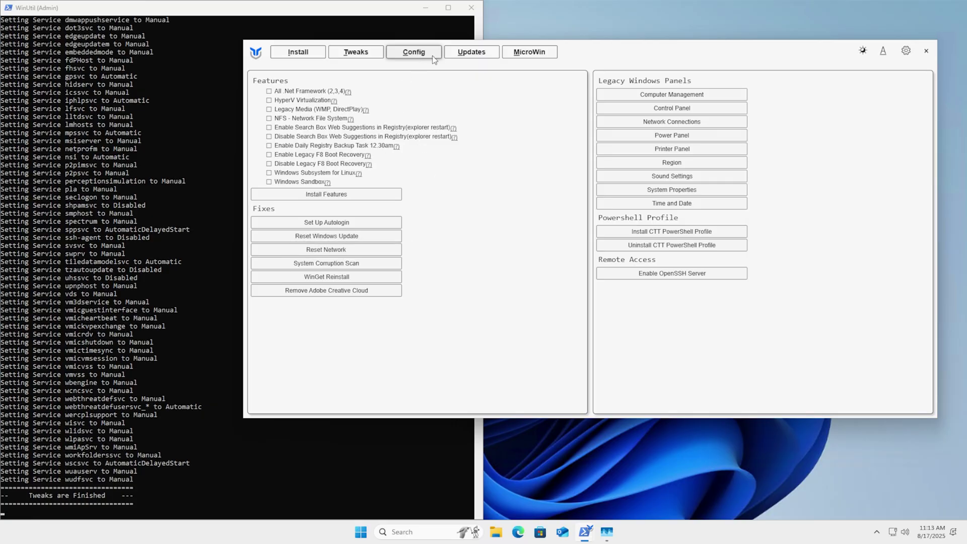
pyautogui.click(458, 55)
pyautogui.click(382, 87)
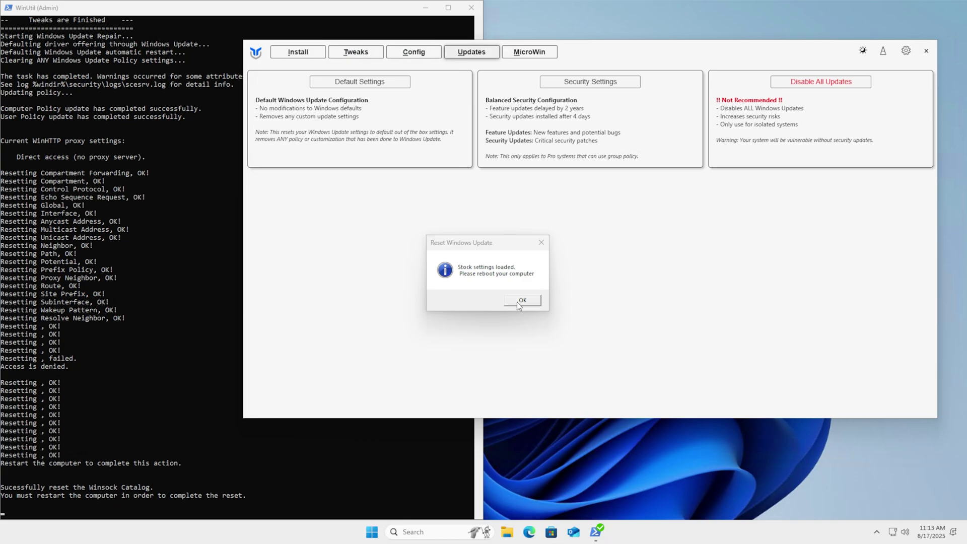
pyautogui.click(519, 301)
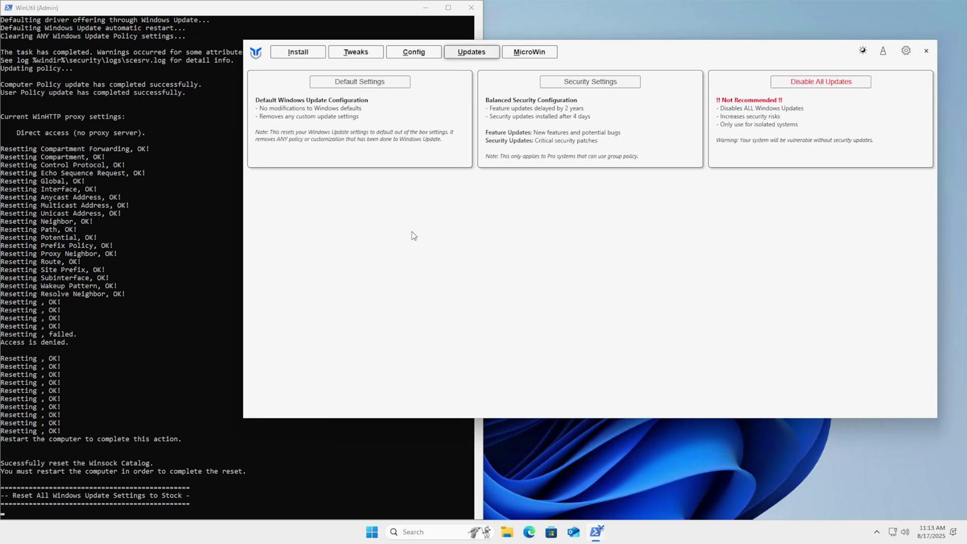
# Add and activate the Ultimate Performance power plan from the Tweaks tab.
pyautogui.click(422, 54)
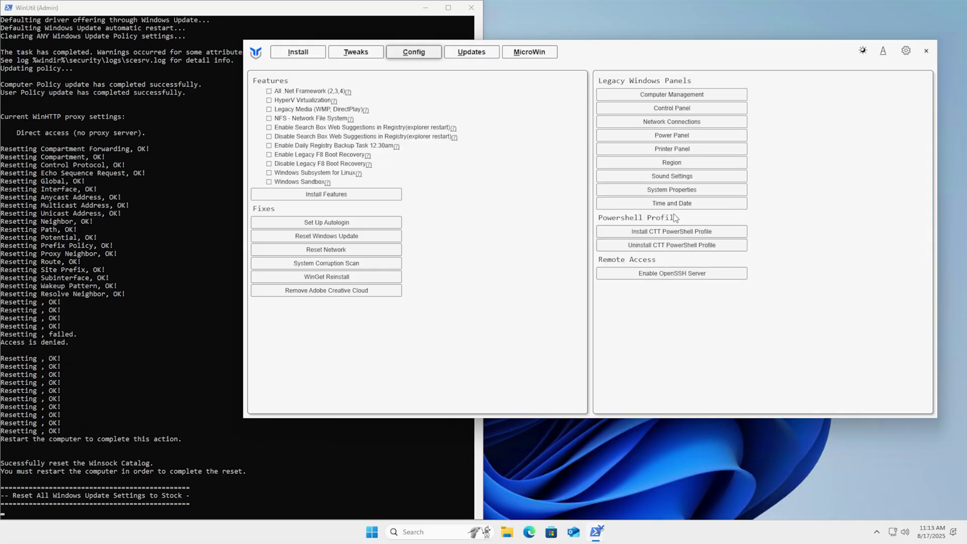
pyautogui.click(337, 56)
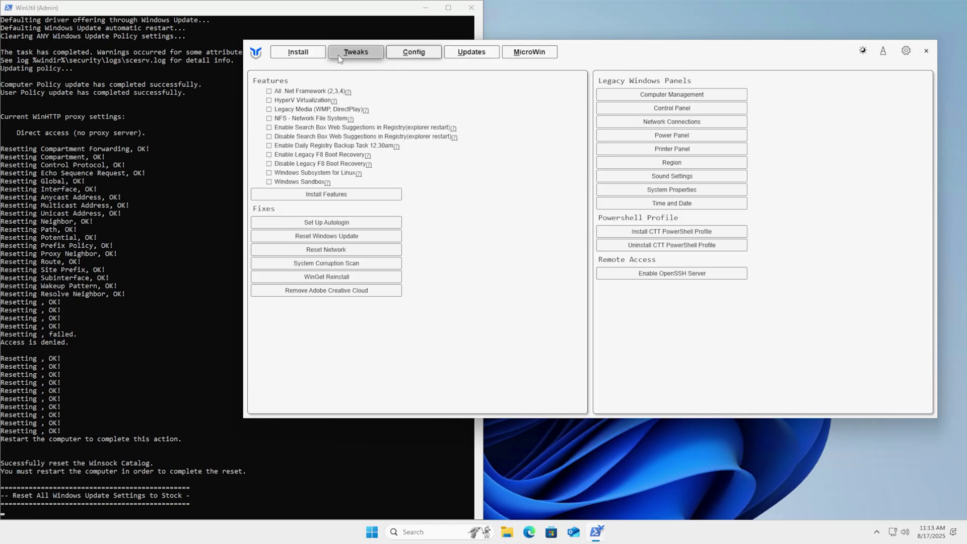
pyautogui.scroll(-4, 697, 259)
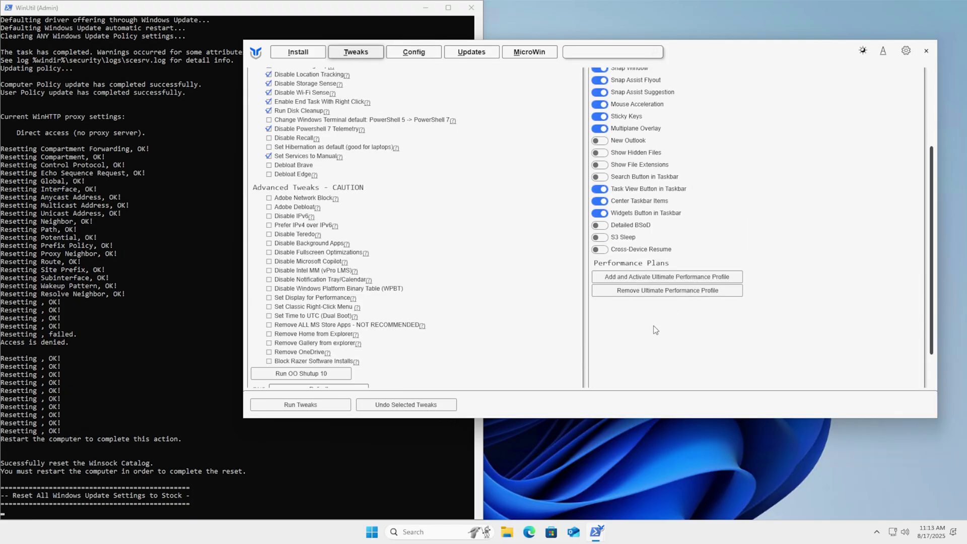
pyautogui.click(695, 277)
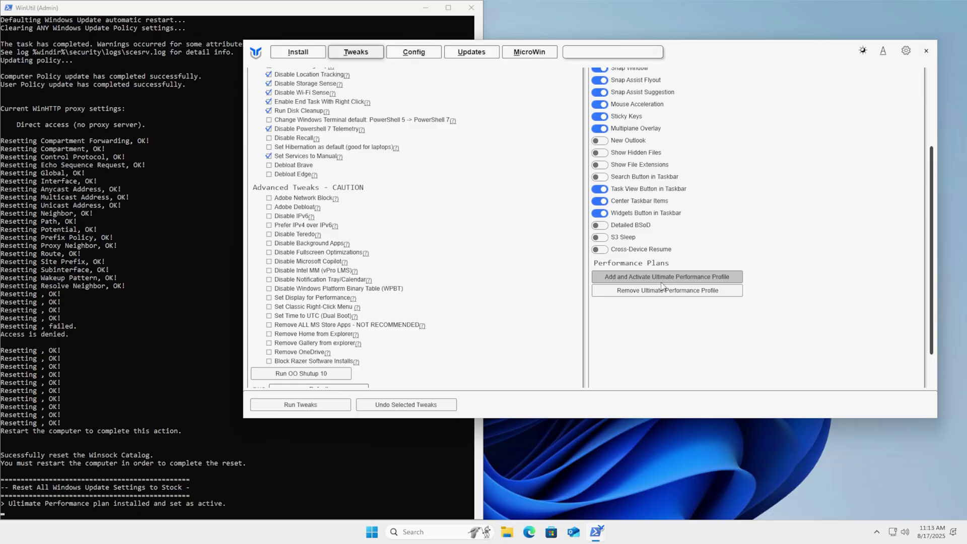
# Turn on Show Hidden Files and Show File Extensions, leaving the taskbar search button off.
pyautogui.click(600, 154)
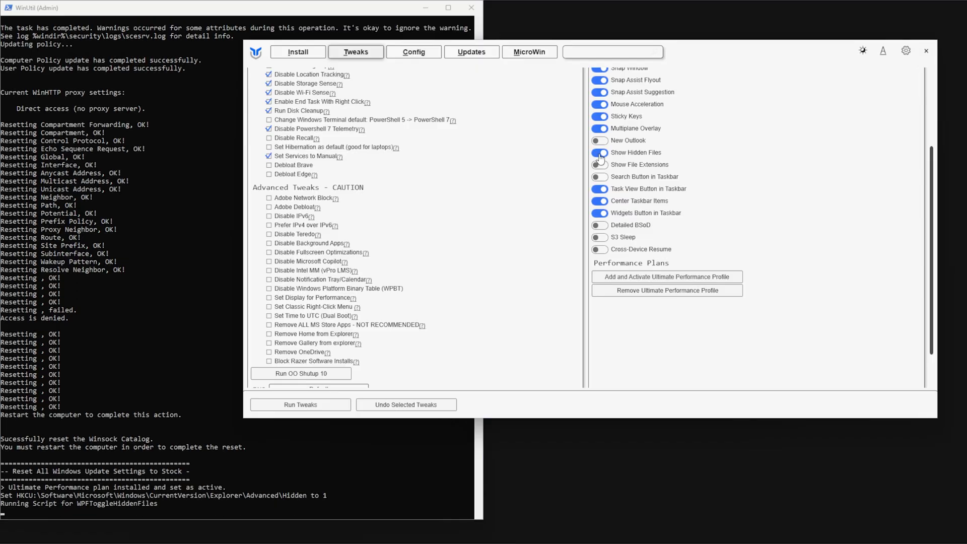
pyautogui.click(600, 164)
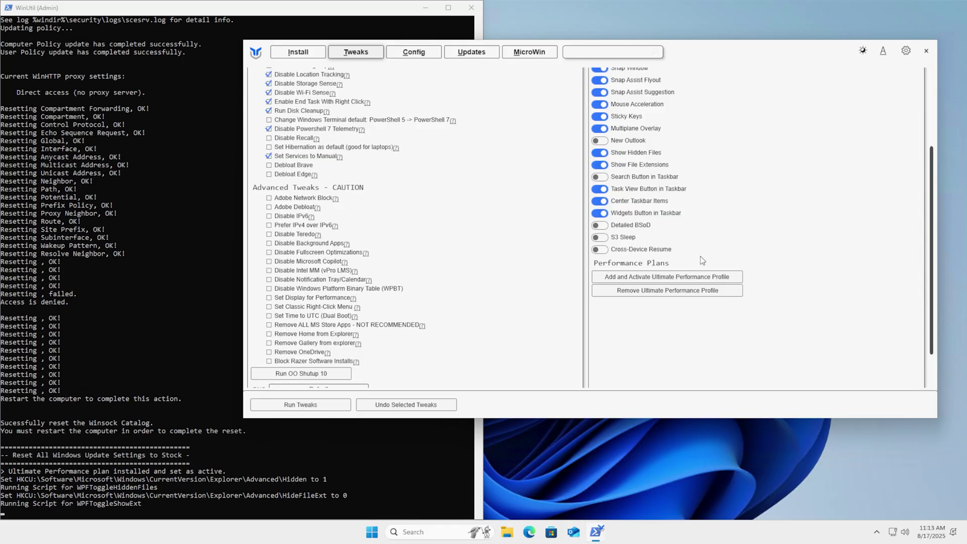
pyautogui.scroll(2, 700, 257)
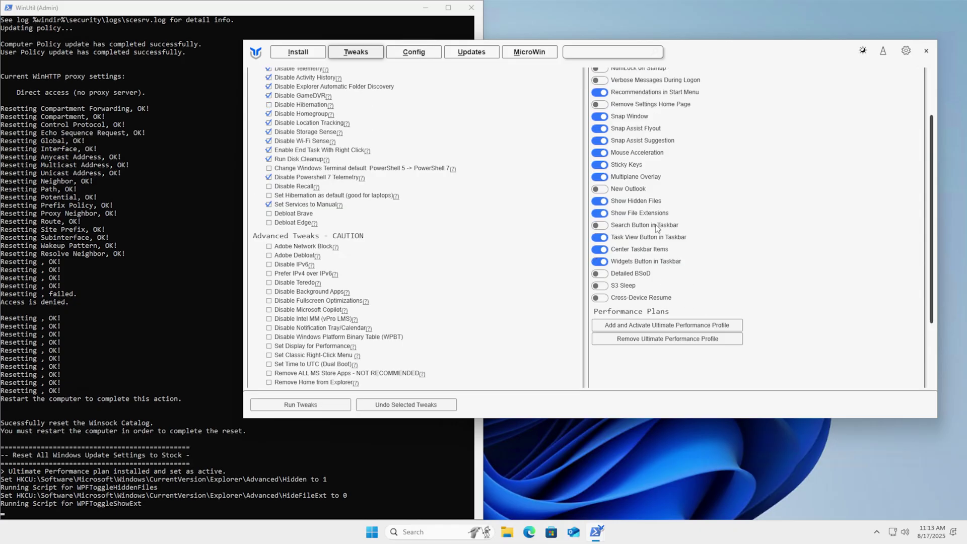
pyautogui.click(599, 226)
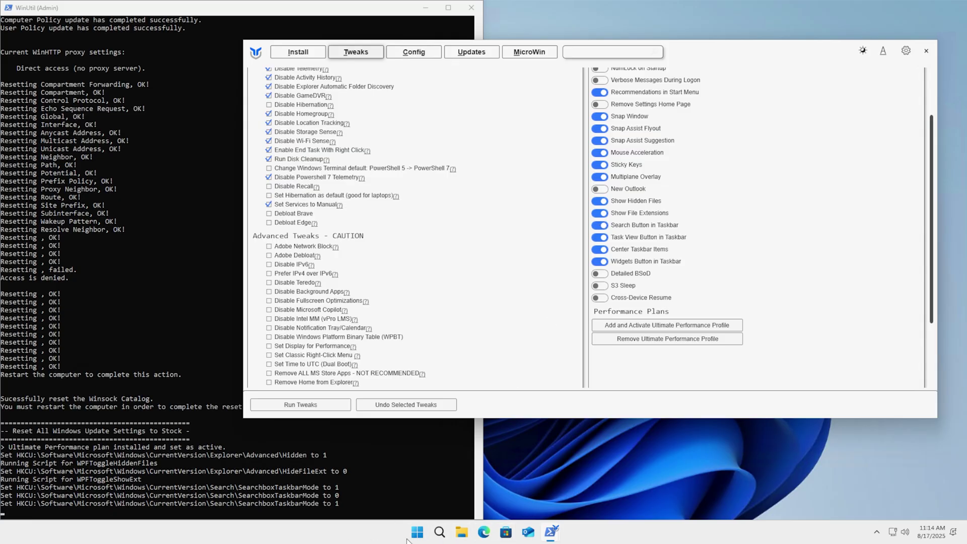
pyautogui.click(603, 225)
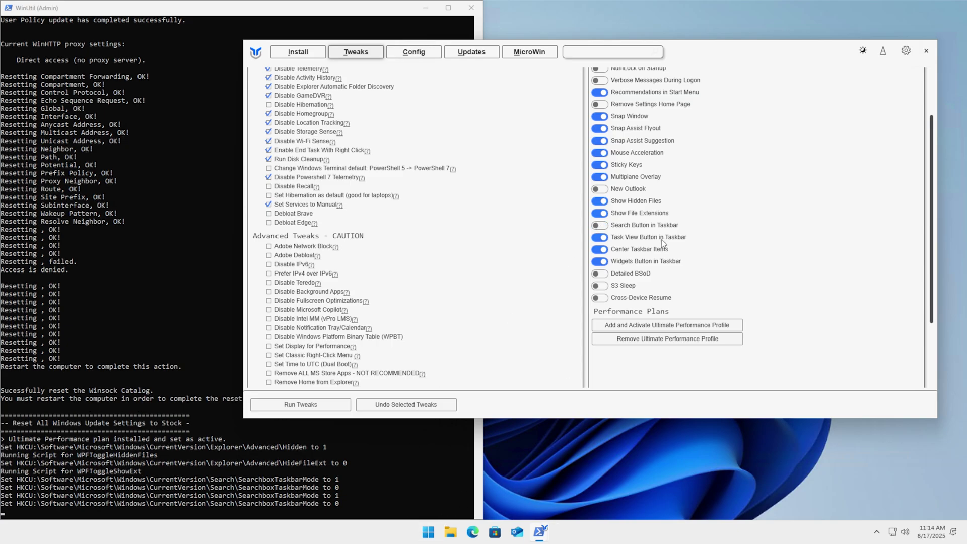
pyautogui.scroll(3, 662, 243)
# Turn on the Dark Theme for Windows toggle so WinUtil switches to dark colours.
pyautogui.click(606, 119)
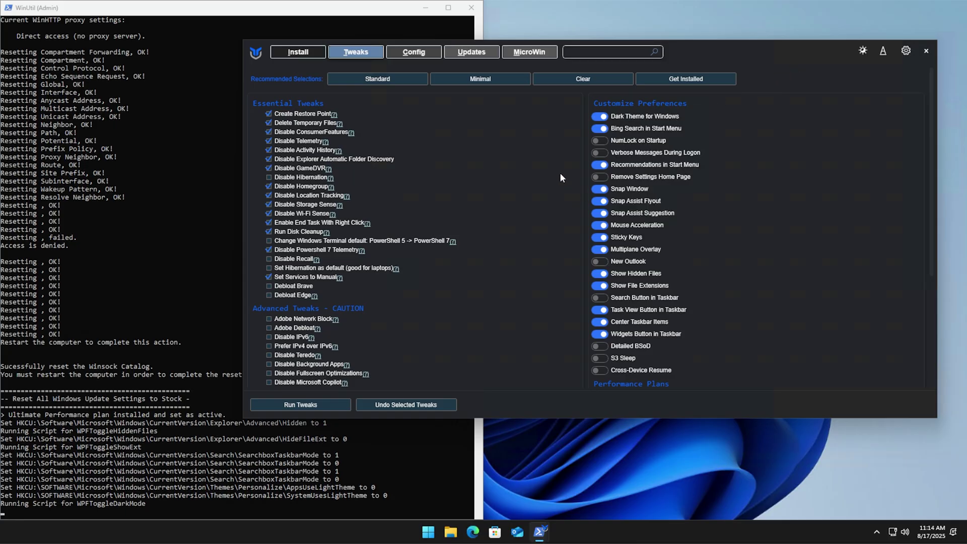
# Change the DNS provider from Default to Cloudflare and let the tweak run finish.
pyautogui.moveTo(655, 160)
pyautogui.scroll(-5, 543, 189)
pyautogui.click(355, 338)
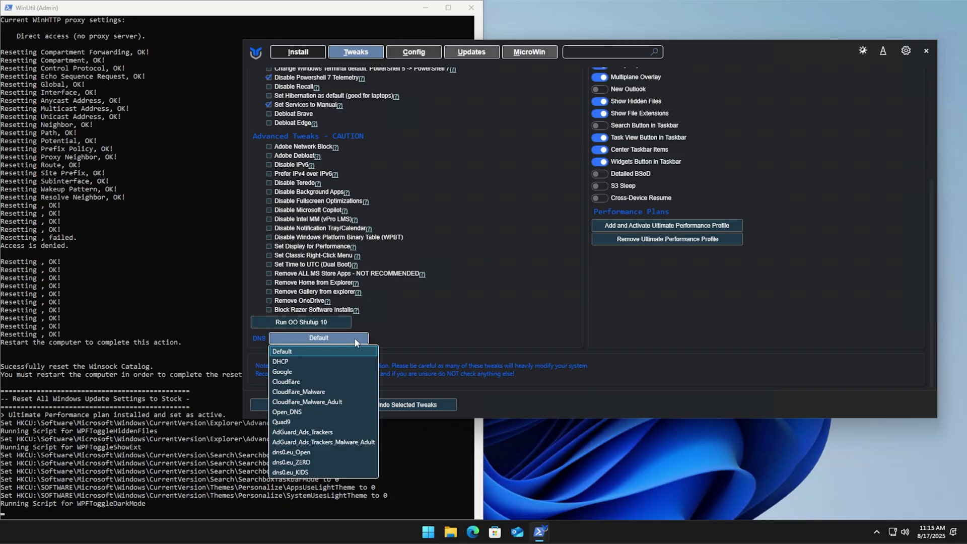
pyautogui.click(326, 382)
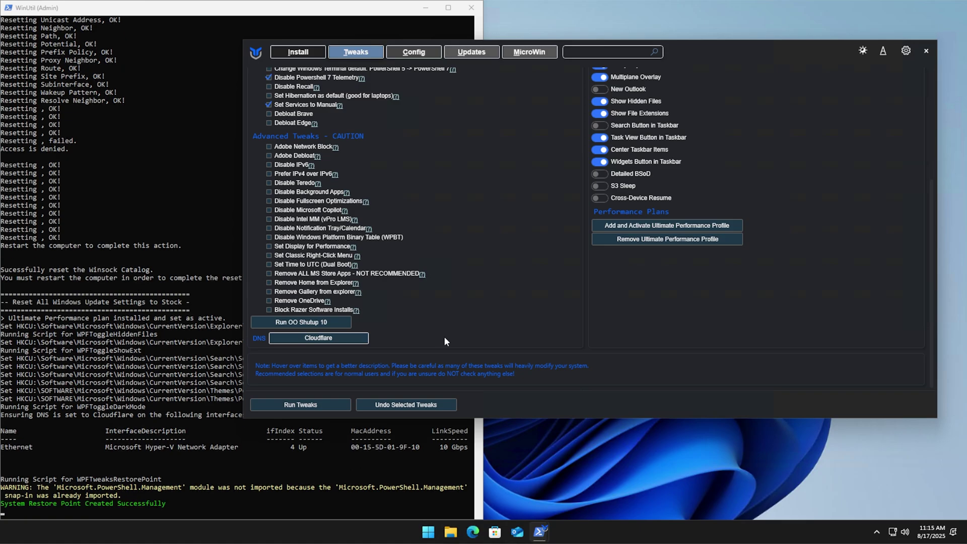
pyautogui.click(331, 344)
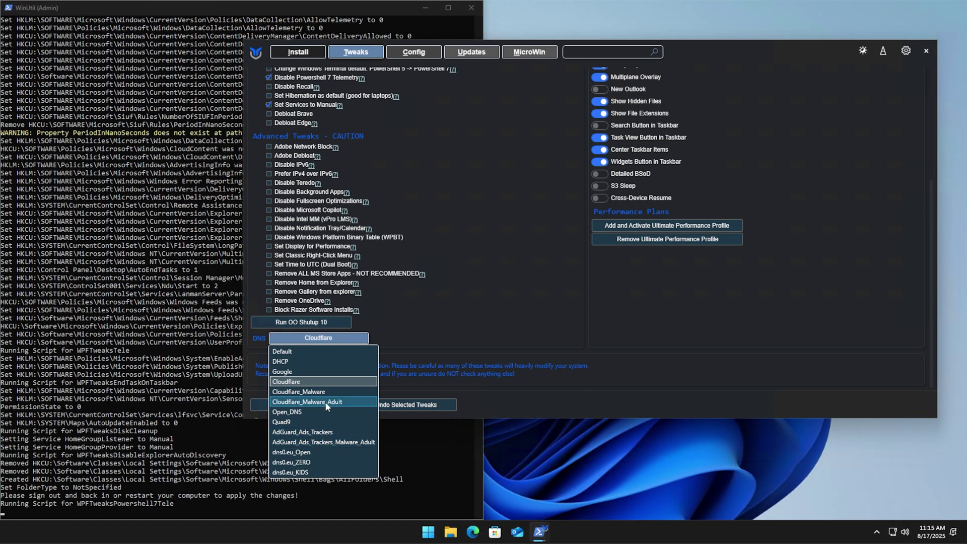
pyautogui.click(503, 288)
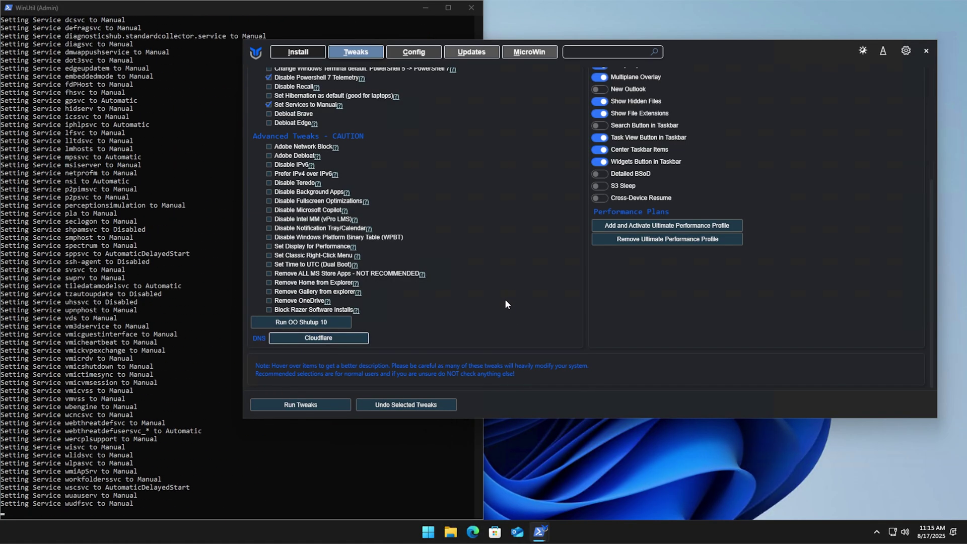
pyautogui.scroll(5, 503, 301)
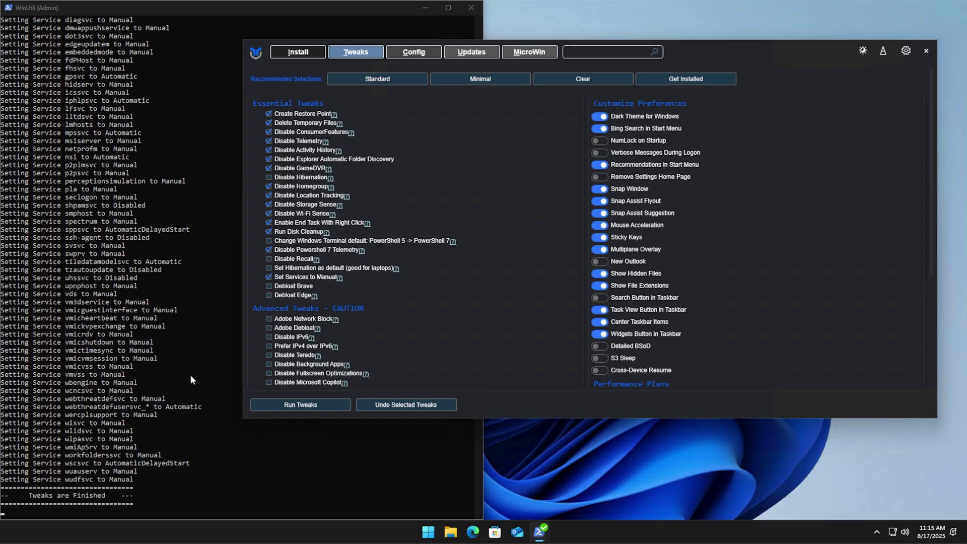
# Close WinUtil, glance at the Start menu, and unpin Outlook from the taskbar.
pyautogui.click(471, 8)
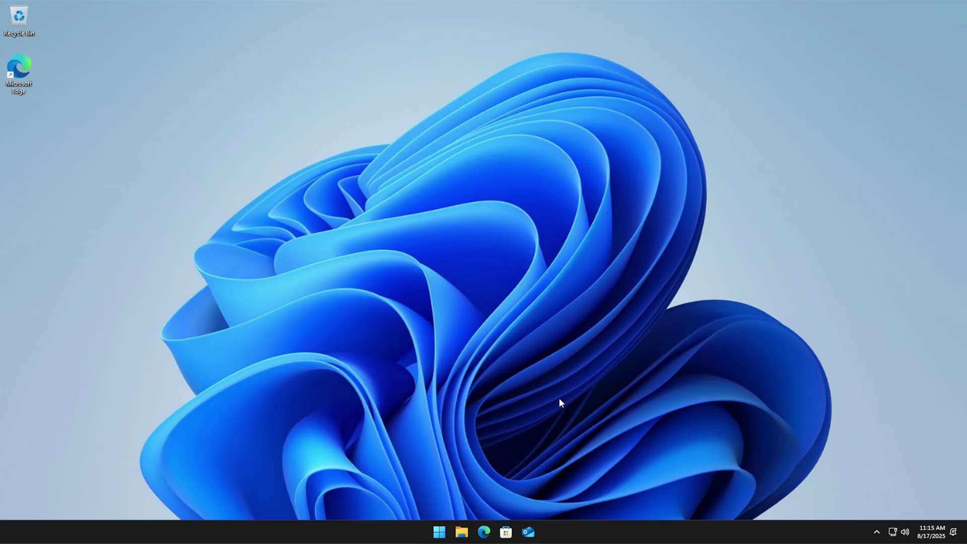
pyautogui.click(436, 533)
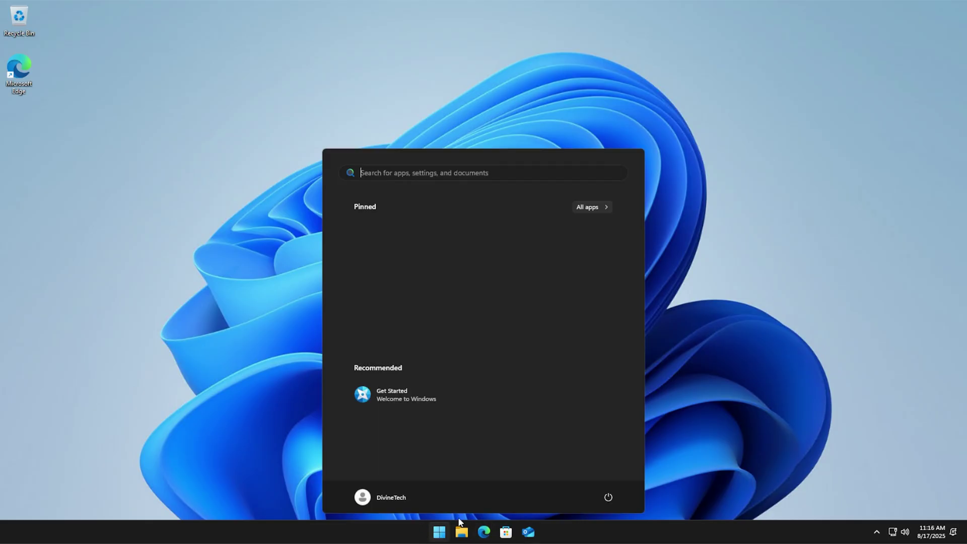
pyautogui.press('Escape')
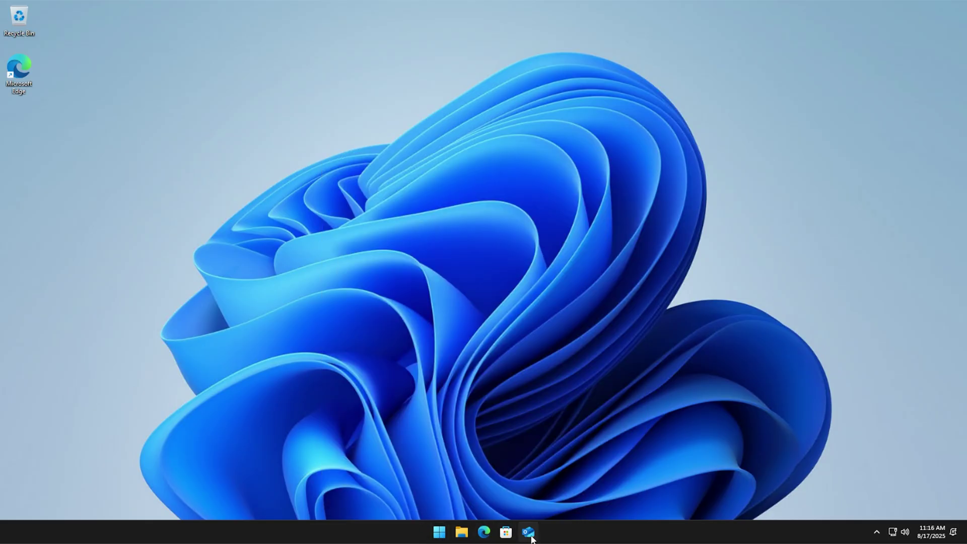
pyautogui.rightClick(528, 532)
pyautogui.click(533, 504)
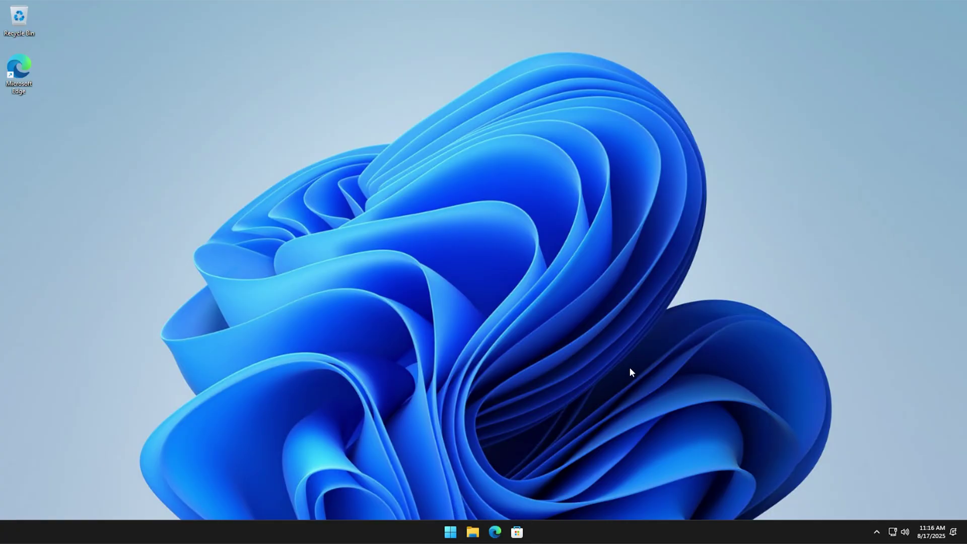